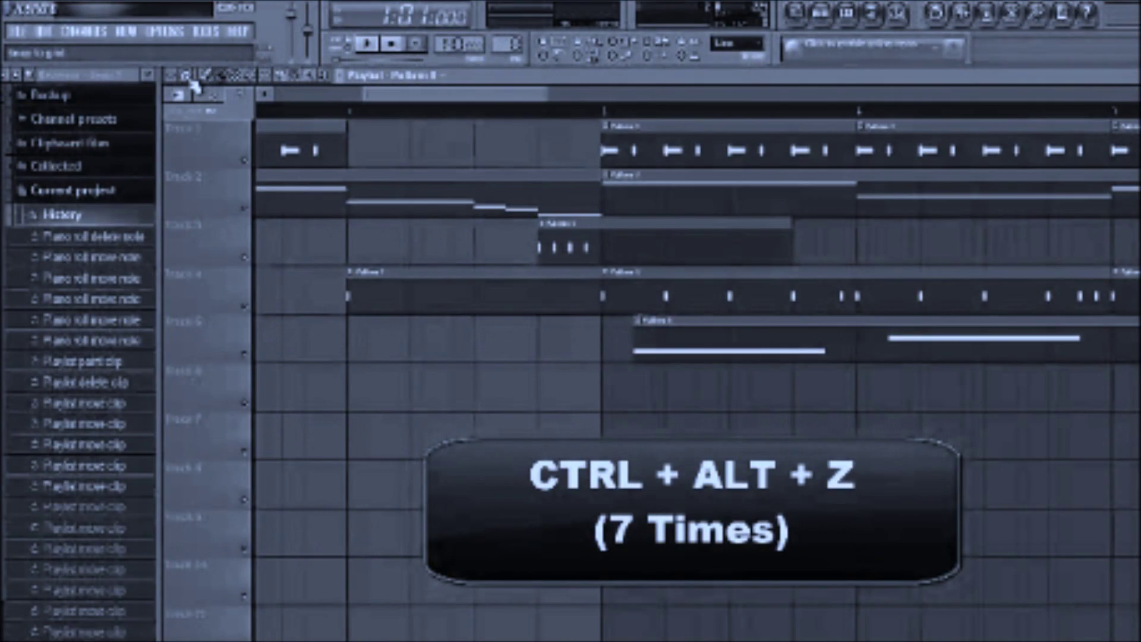
Try half-, one-third- and quarter-step clip snapping, nudging Pattern 8 slightly earlier on Track 5.
{"action": "left_click", "coordinate": [186, 77]}
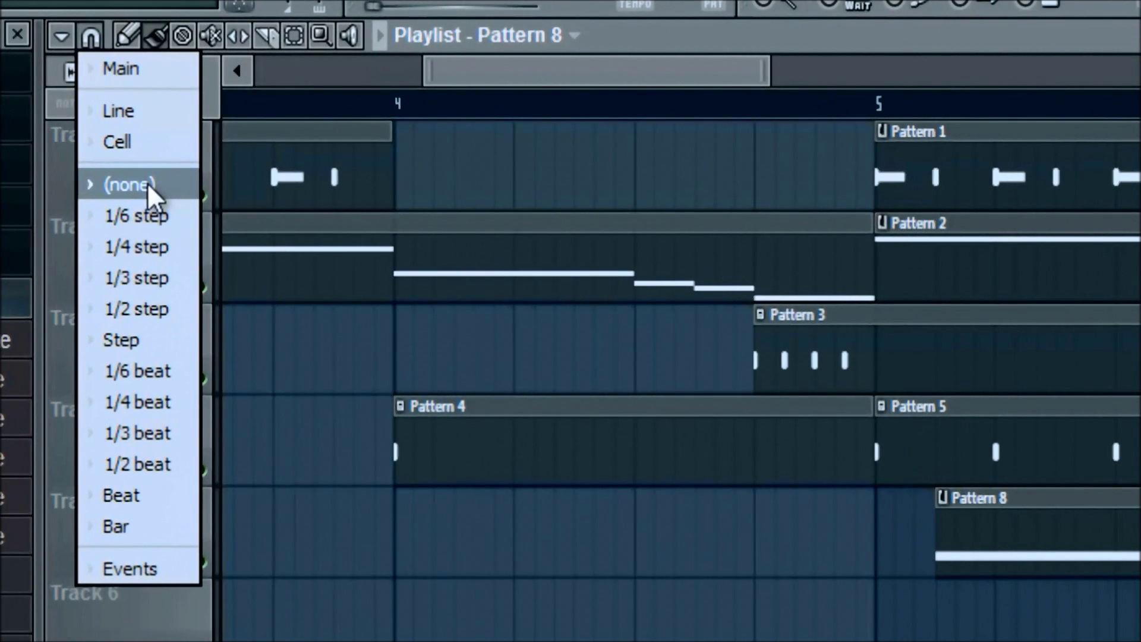
{"action": "left_click", "coordinate": [145, 307]}
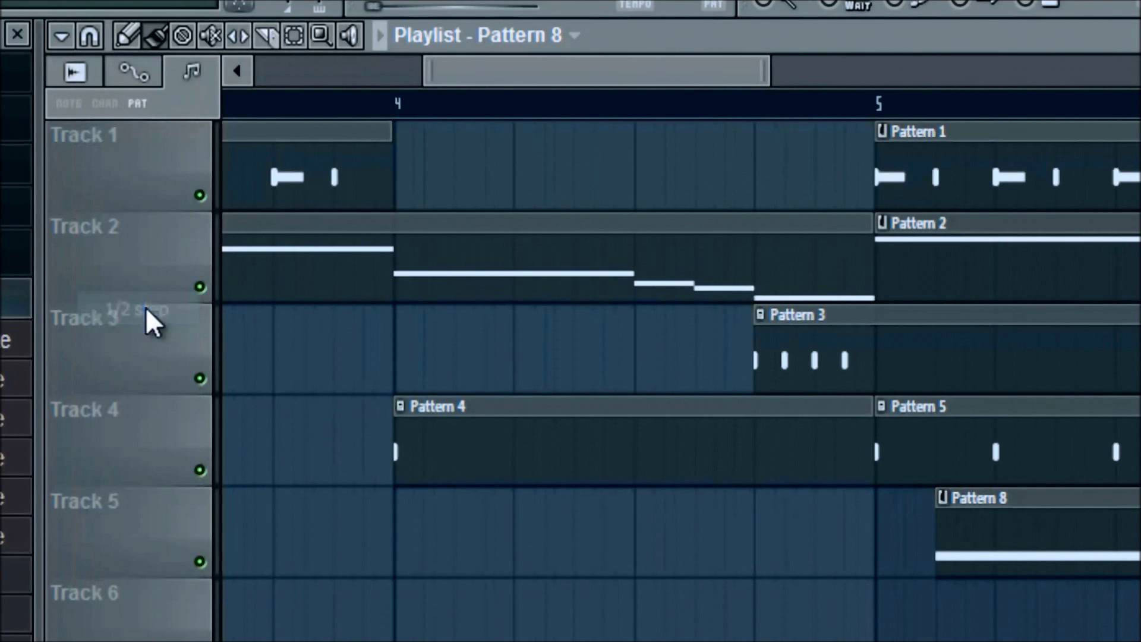
{"action": "left_click", "coordinate": [94, 34]}
{"action": "left_click", "coordinate": [137, 276]}
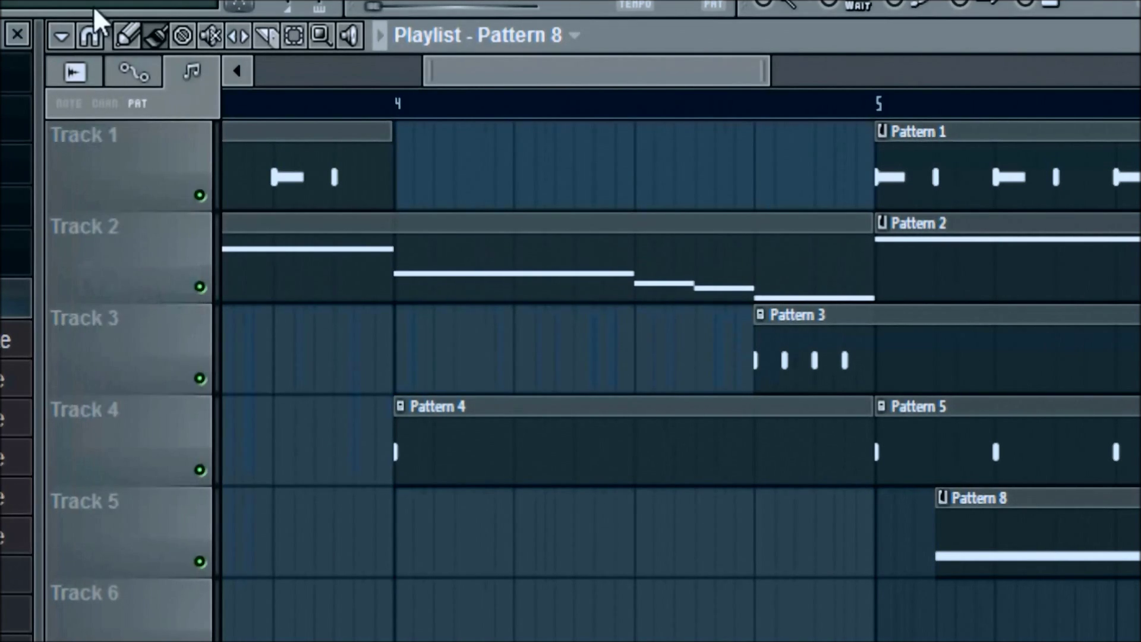
{"action": "left_click", "coordinate": [92, 38]}
{"action": "left_click", "coordinate": [153, 247]}
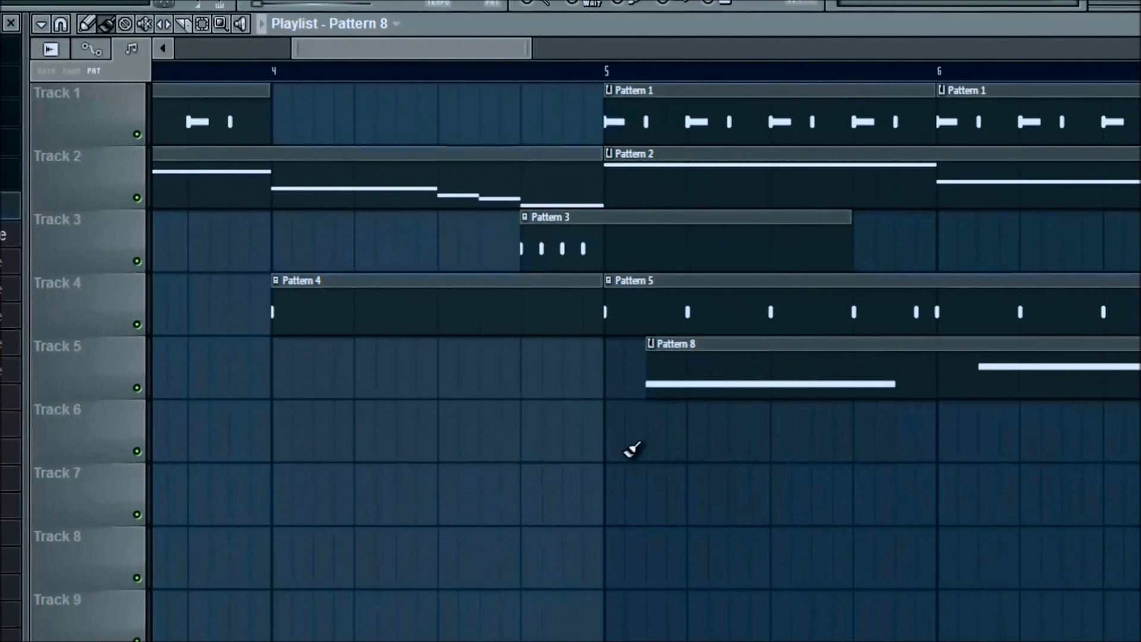
{"action": "mouse_move", "coordinate": [697, 384]}
{"action": "left_mouse_down"}
{"action": "mouse_move", "coordinate": [661, 385]}
{"action": "mouse_move", "coordinate": [696, 388]}
{"action": "left_mouse_up"}
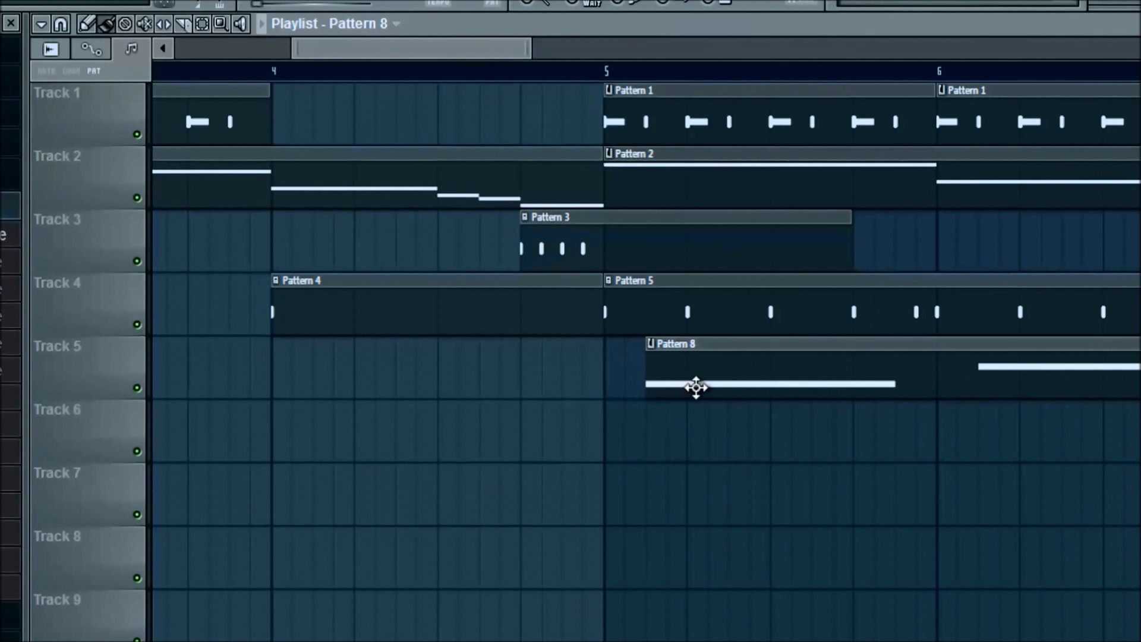
{"action": "left_click", "coordinate": [51, 31]}
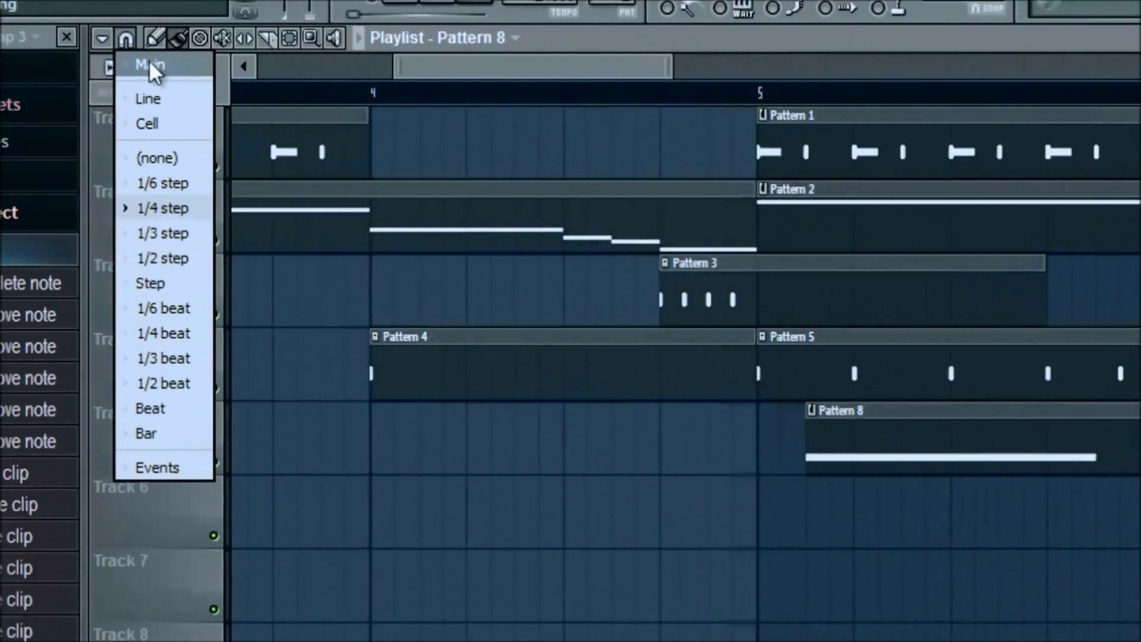
{"action": "left_click", "coordinate": [80, 46]}
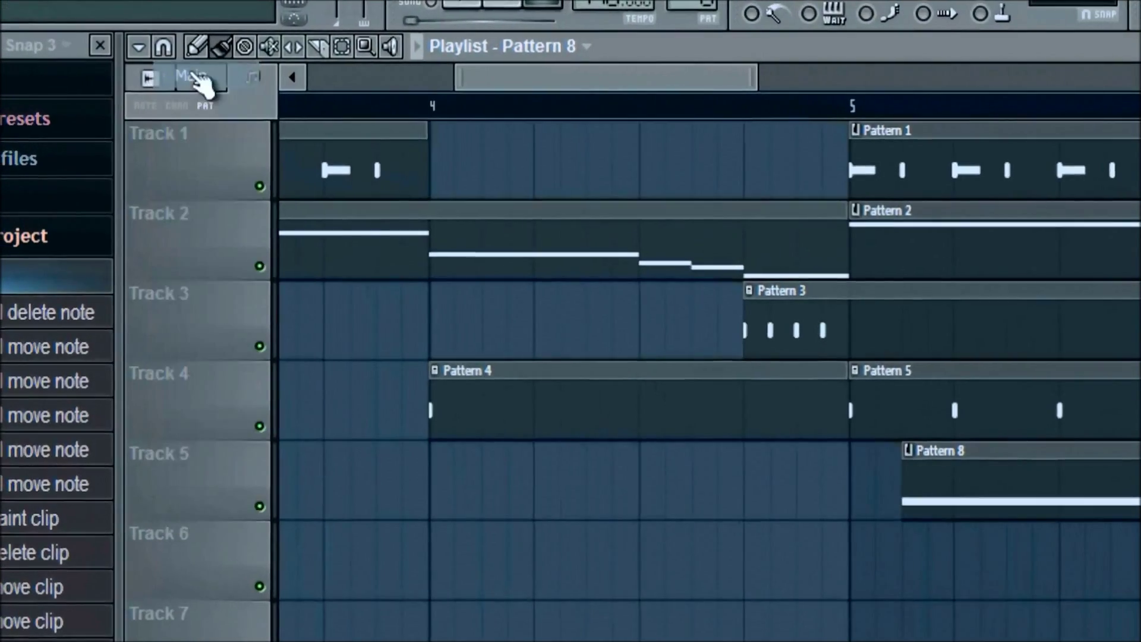
{"action": "left_click_drag", "start_coordinate": [707, 74], "coordinate": [827, 70]}
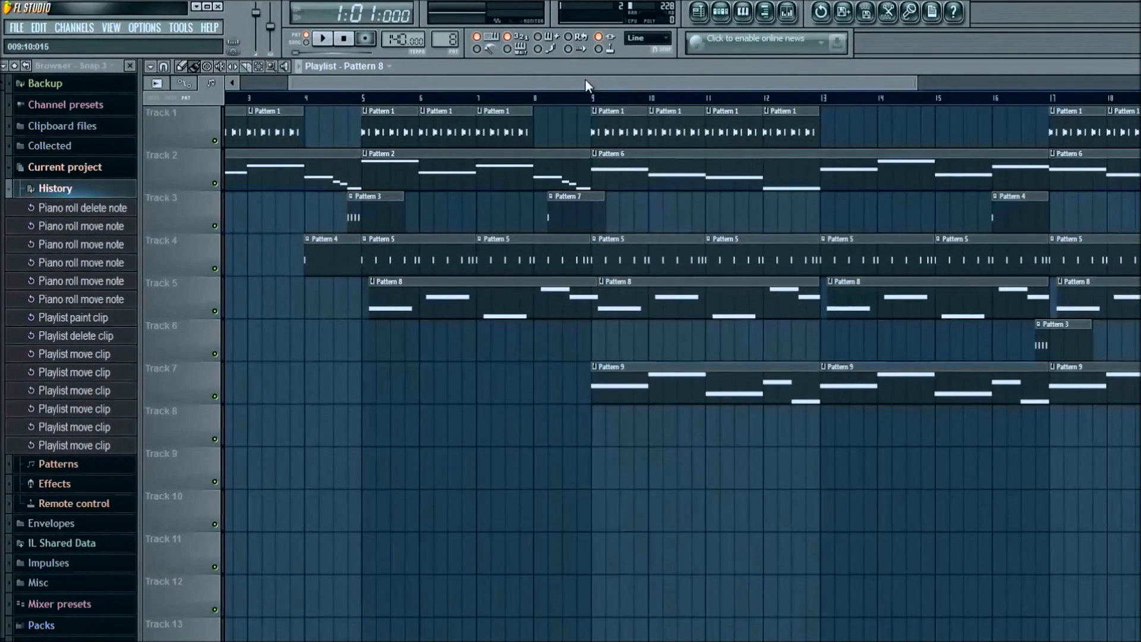
{"action": "left_click_drag", "start_coordinate": [589, 83], "coordinate": [714, 79]}
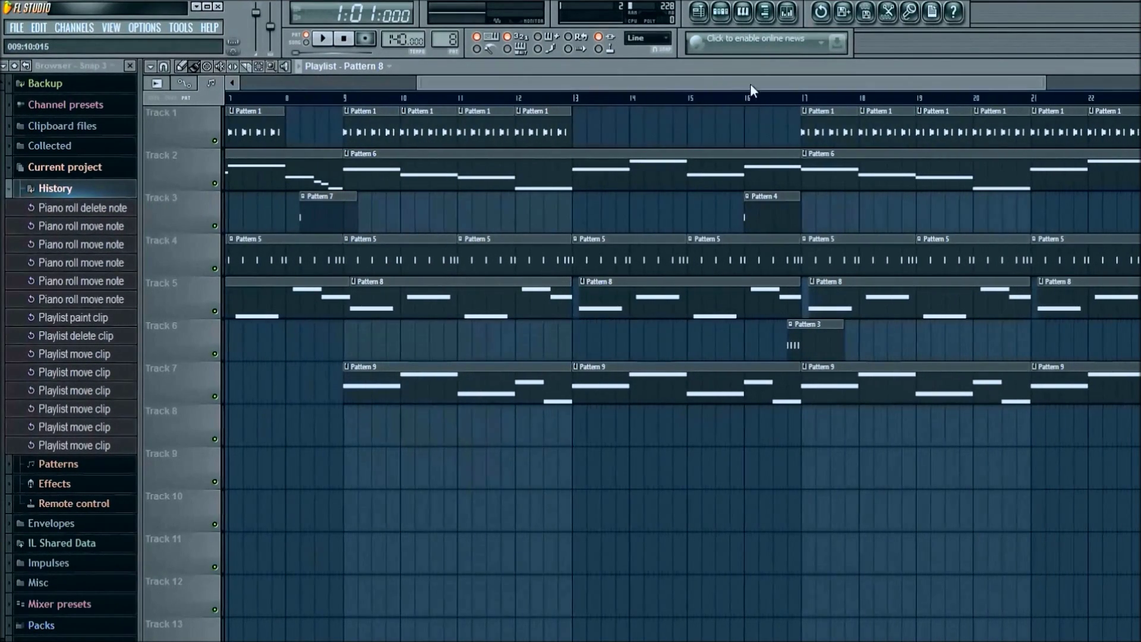
{"action": "left_click_drag", "start_coordinate": [1043, 81], "coordinate": [755, 83]}
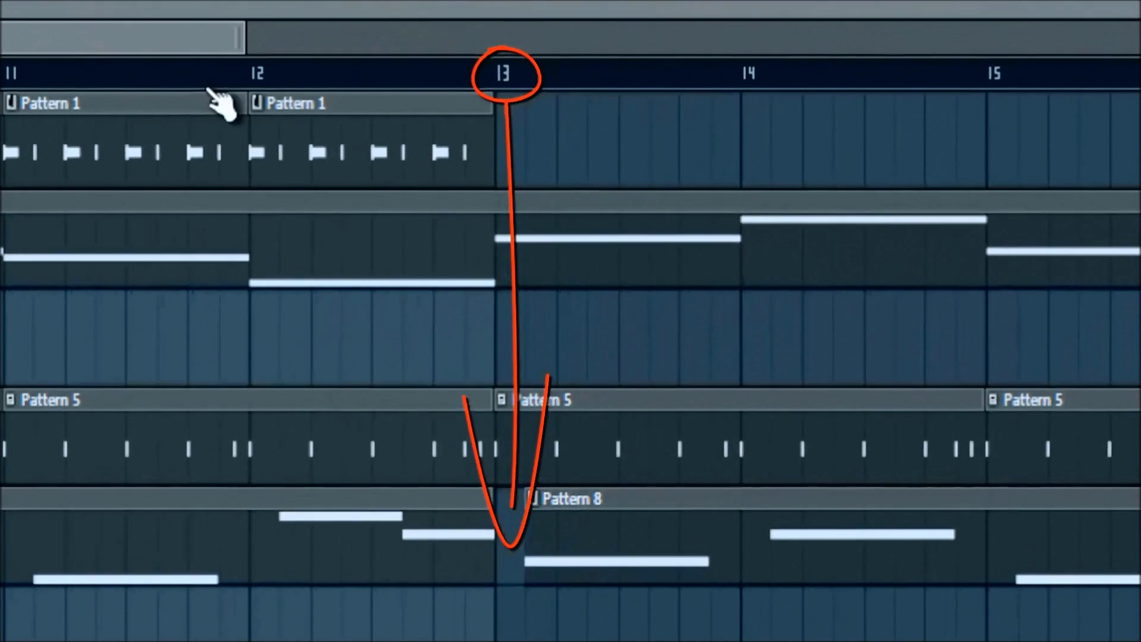
{"action": "left_click_drag", "start_coordinate": [512, 72], "coordinate": [387, 73]}
{"action": "left_click_drag", "start_coordinate": [0, 45], "coordinate": [547, 35]}
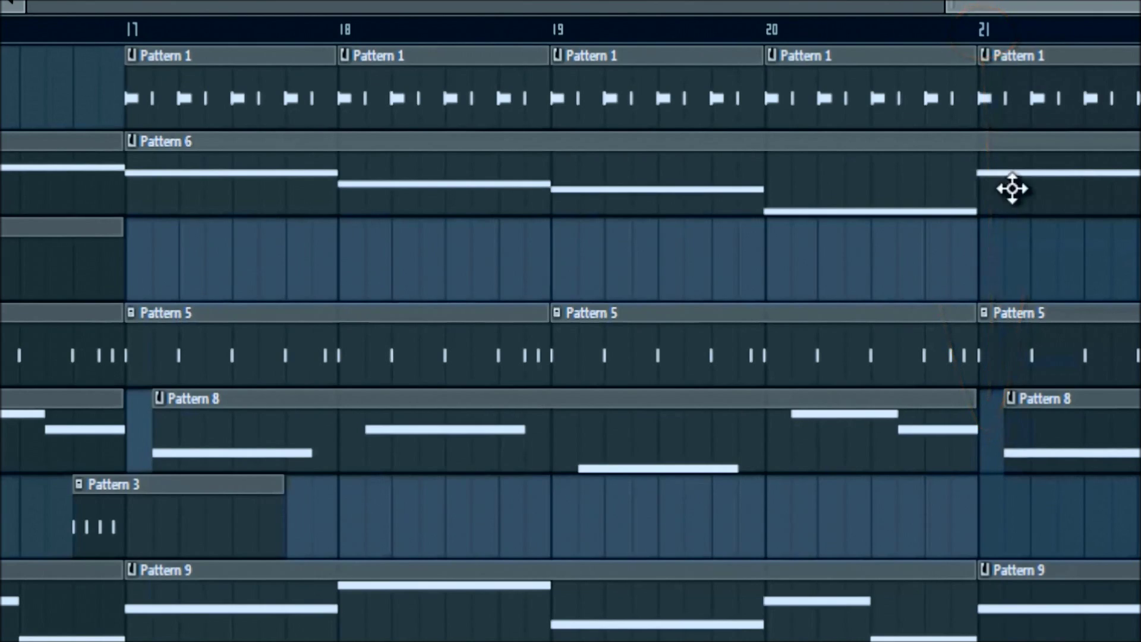
{"action": "mouse_move", "coordinate": [1138, 7]}
{"action": "left_mouse_down"}
{"action": "mouse_move", "coordinate": [670, 6]}
{"action": "mouse_move", "coordinate": [1140, 3]}
{"action": "left_mouse_up"}
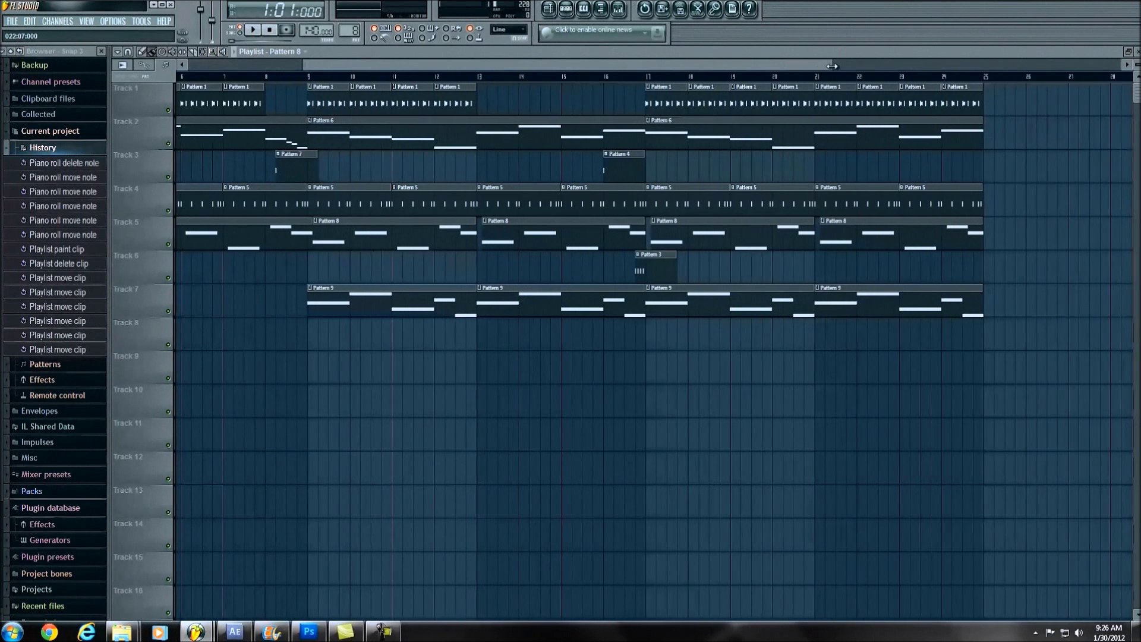
{"action": "left_click_drag", "start_coordinate": [832, 66], "coordinate": [831, 72]}
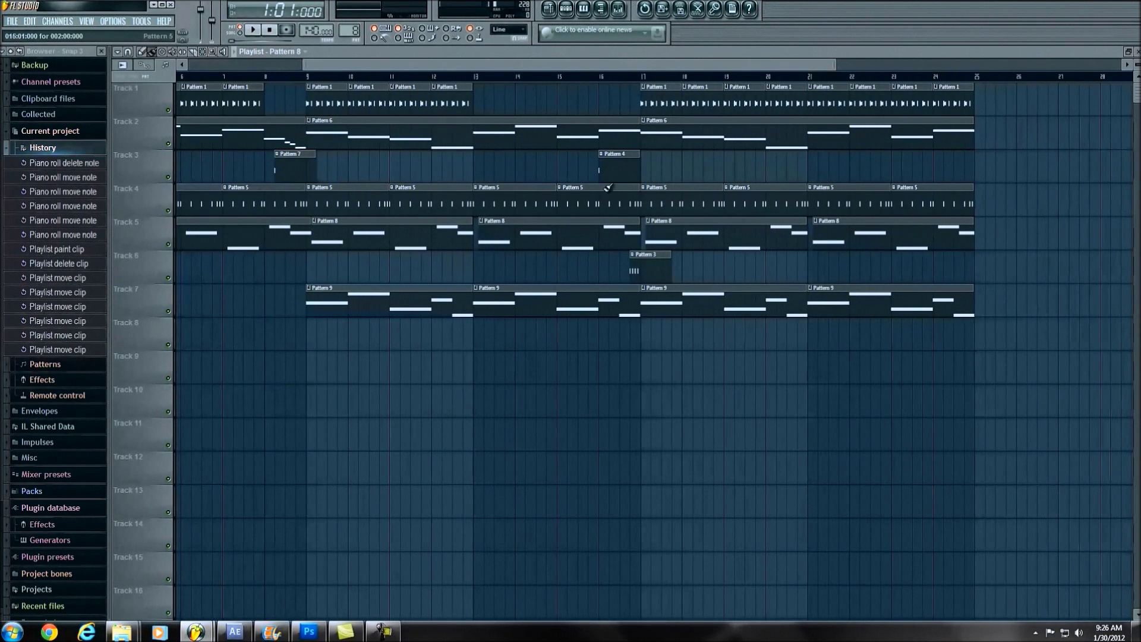
{"action": "left_click_drag", "start_coordinate": [572, 64], "coordinate": [454, 65]}
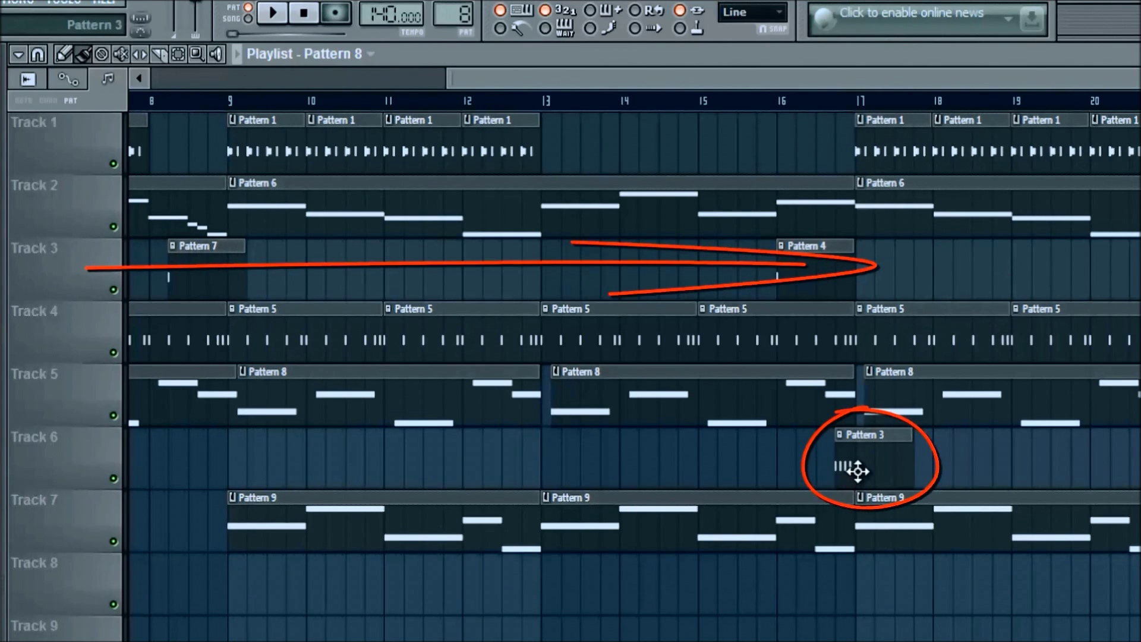
{"action": "left_click_drag", "start_coordinate": [843, 78], "coordinate": [904, 79]}
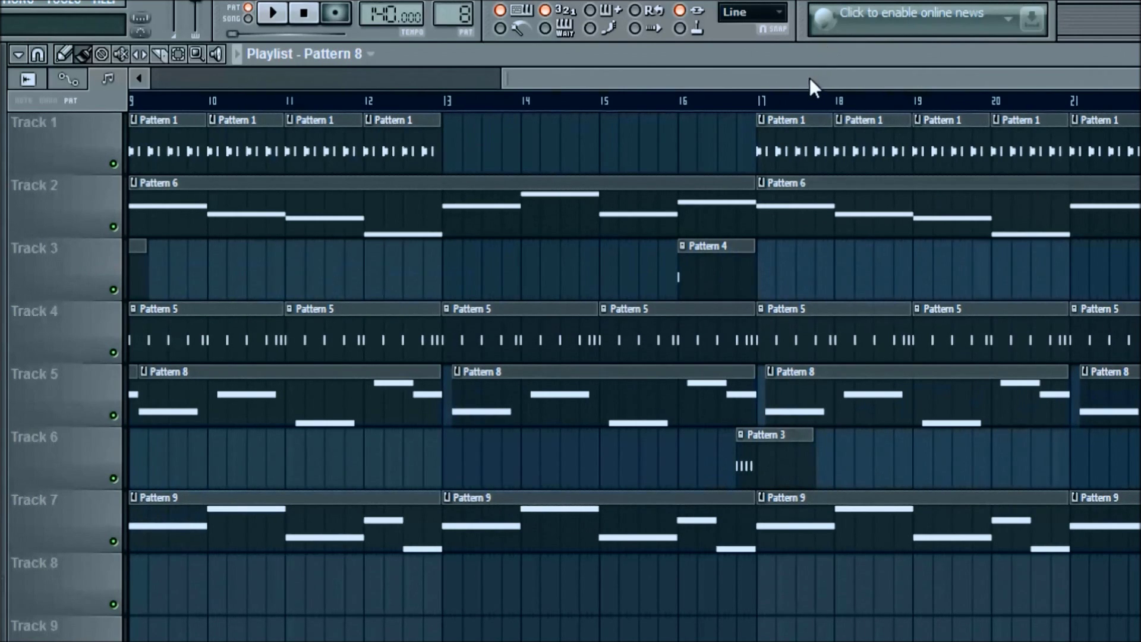
{"action": "left_click_drag", "start_coordinate": [784, 461], "coordinate": [788, 259]}
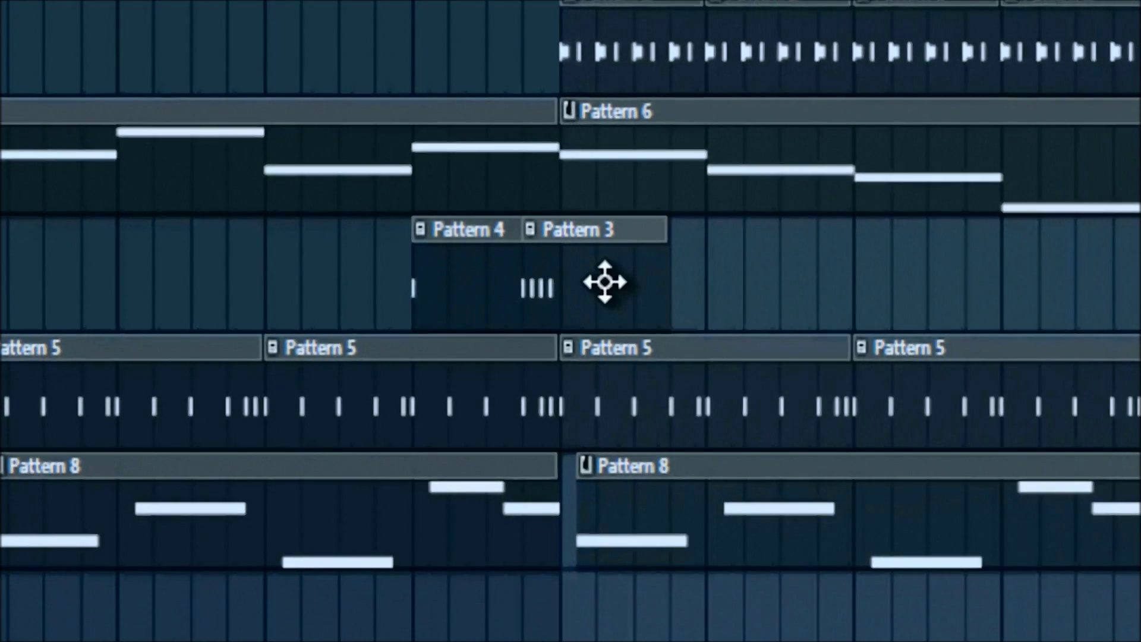
{"action": "left_click_drag", "start_coordinate": [670, 316], "coordinate": [680, 641]}
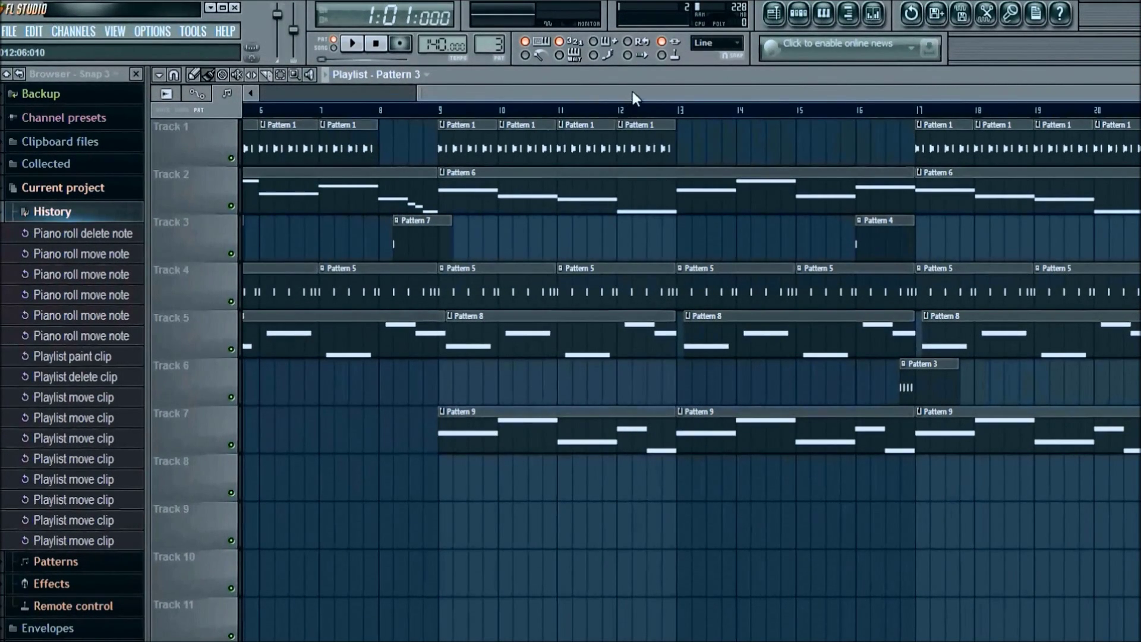
{"action": "left_click_drag", "start_coordinate": [632, 91], "coordinate": [559, 89]}
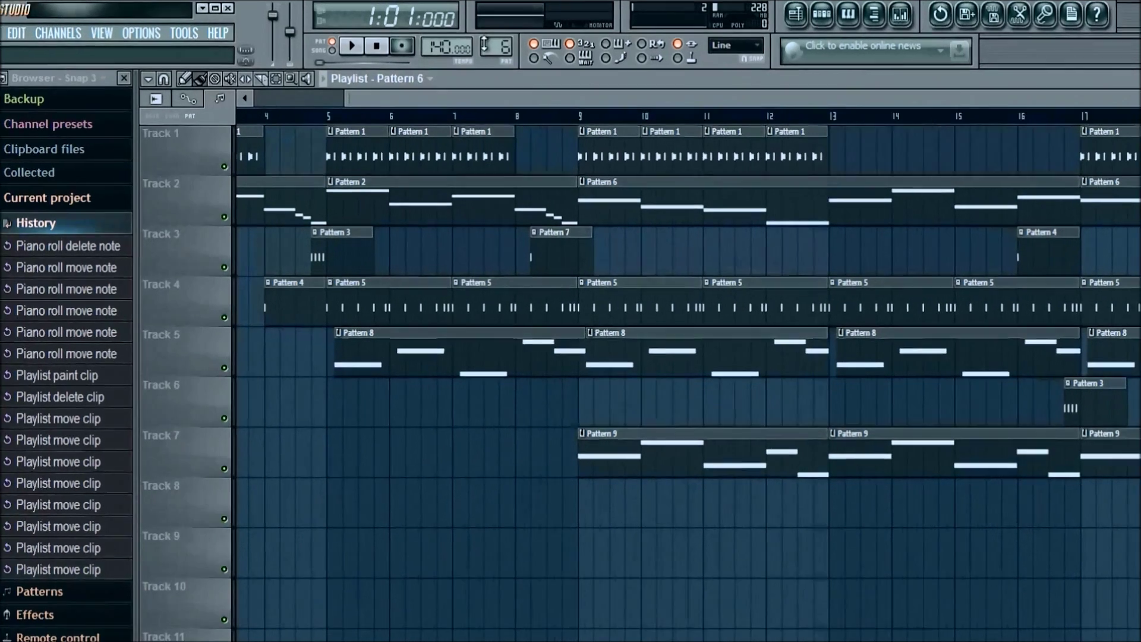
{"action": "left_click", "coordinate": [547, 221]}
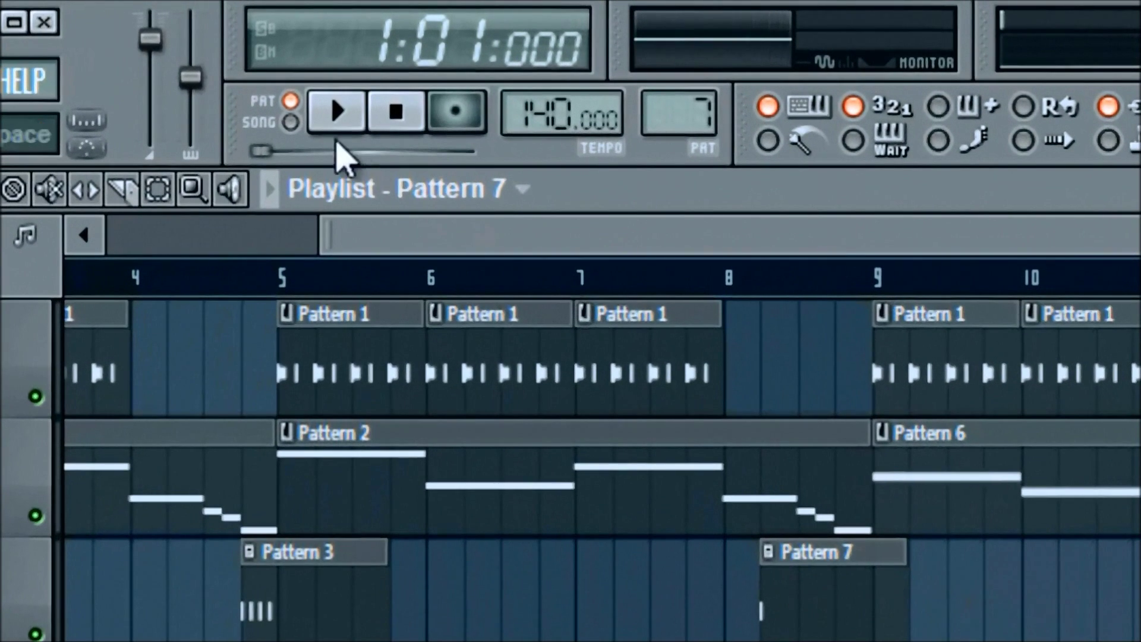
{"action": "left_click", "coordinate": [336, 110]}
{"action": "left_click", "coordinate": [395, 112]}
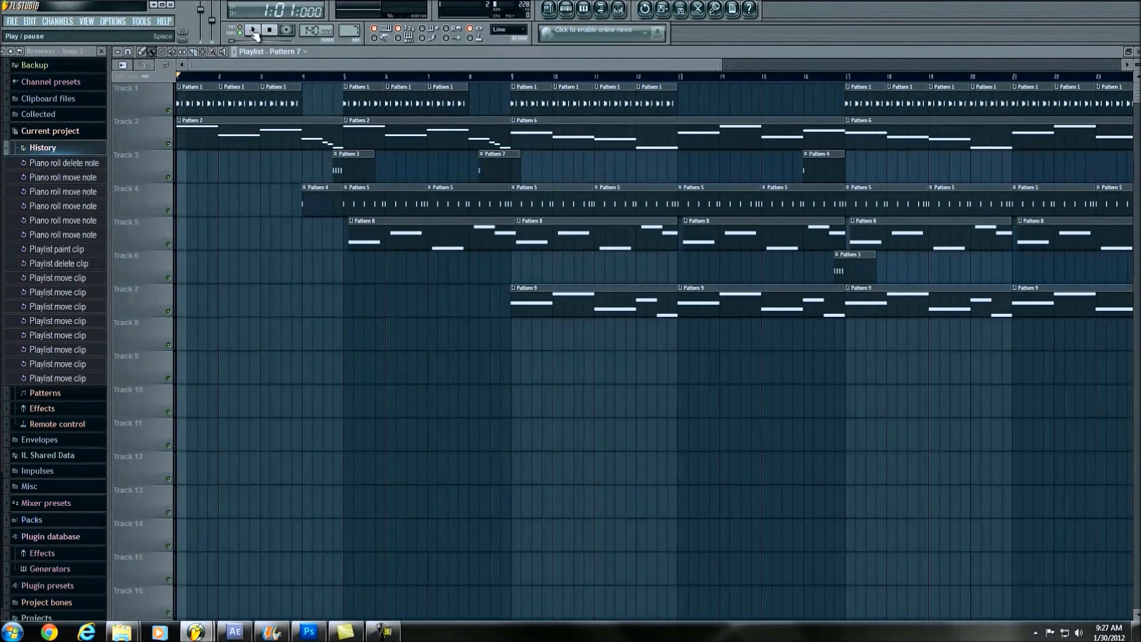
{"action": "left_click", "coordinate": [253, 30]}
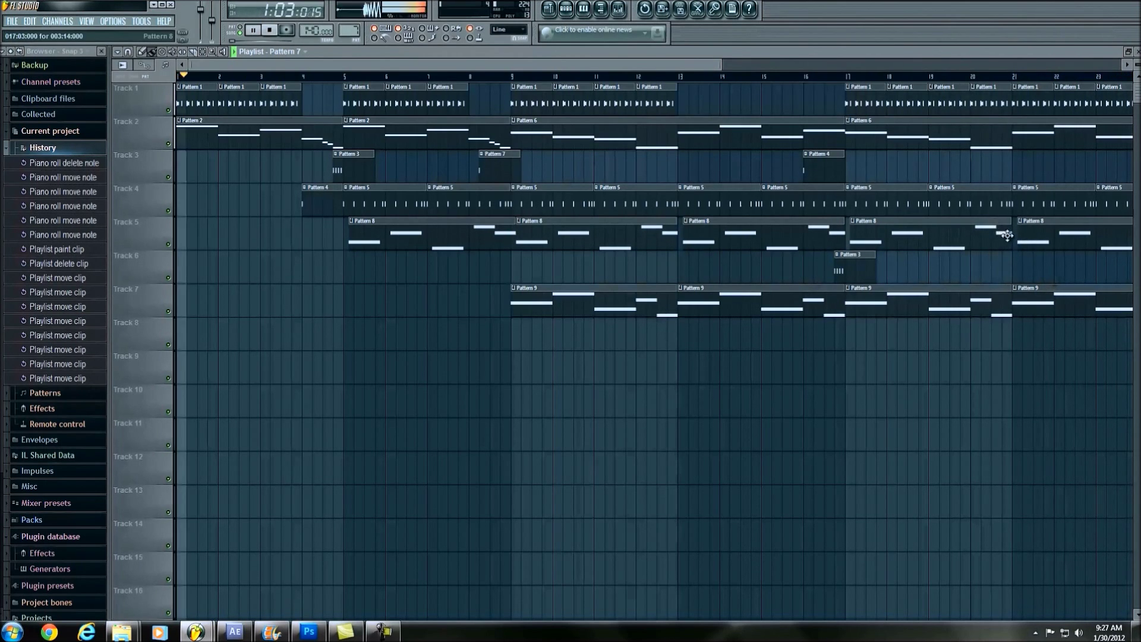
Stop playback back at bar 1 and shift the playlist view.
{"action": "left_click", "coordinate": [270, 29]}
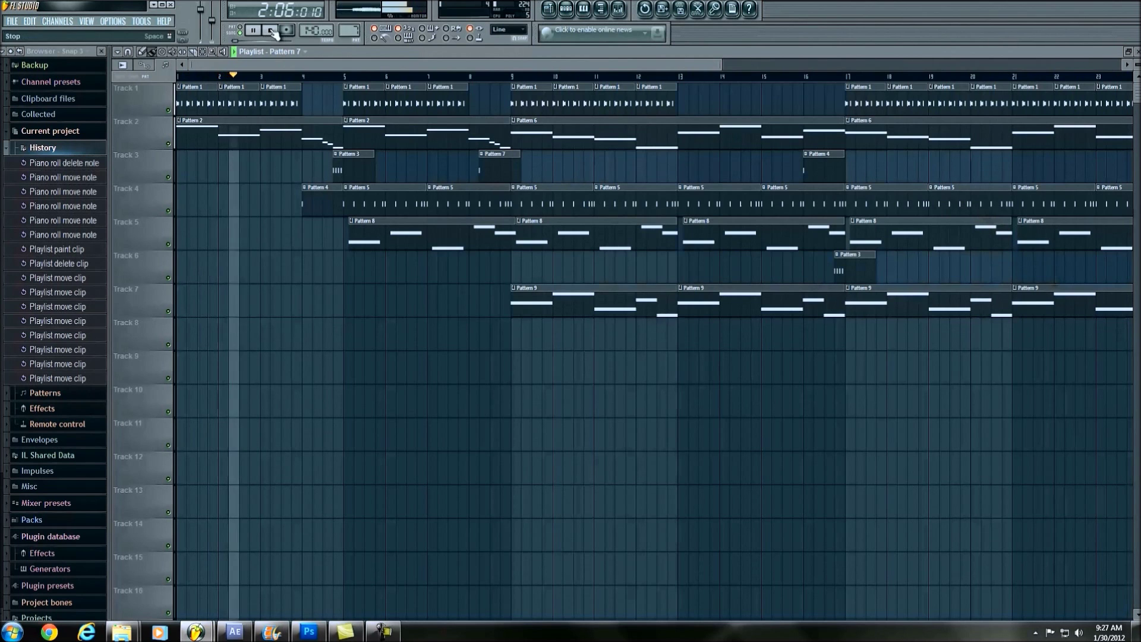
{"action": "left_click_drag", "start_coordinate": [420, 67], "coordinate": [636, 67]}
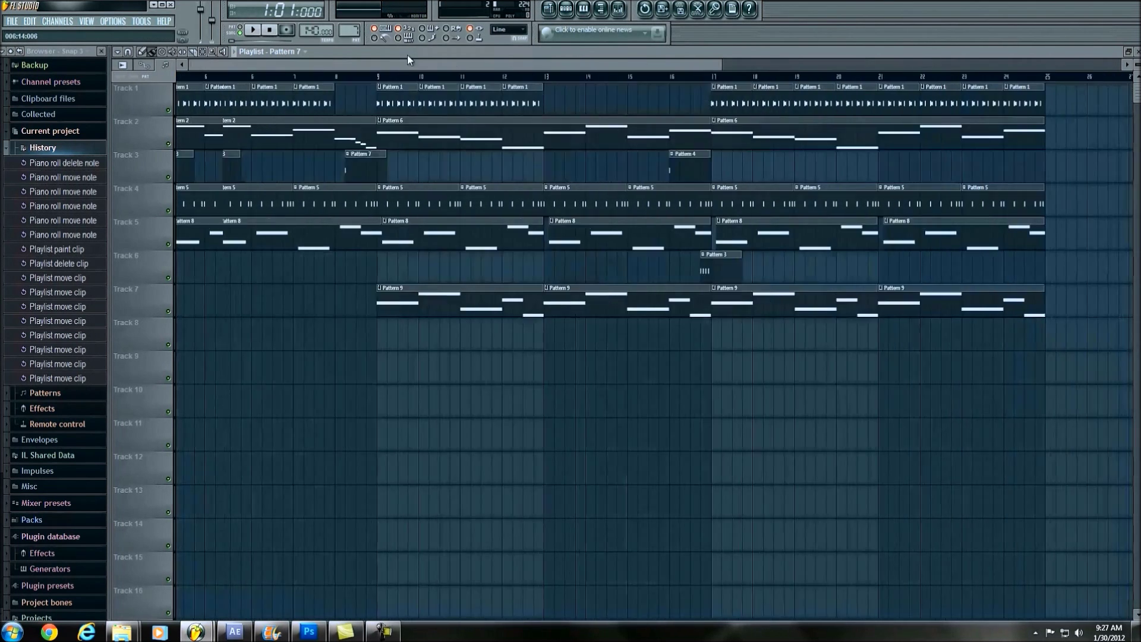
Play the song from just before bar 5, then stop it.
{"action": "scroll", "coordinate": [357, 119], "scroll_direction": "left", "scroll_amount": 4}
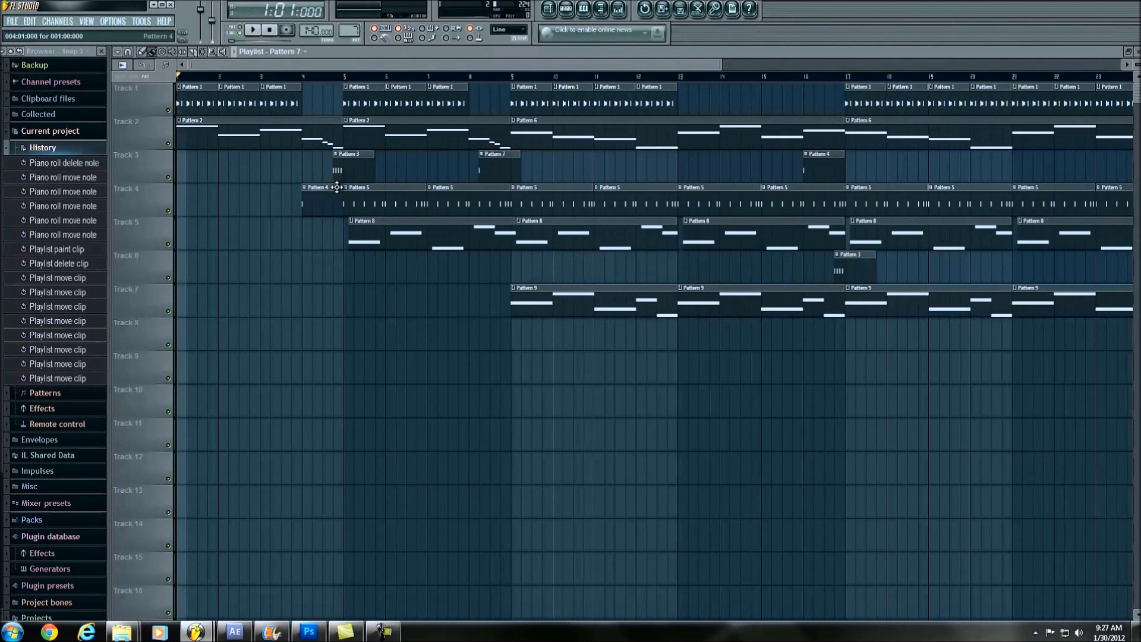
{"action": "left_click", "coordinate": [336, 76]}
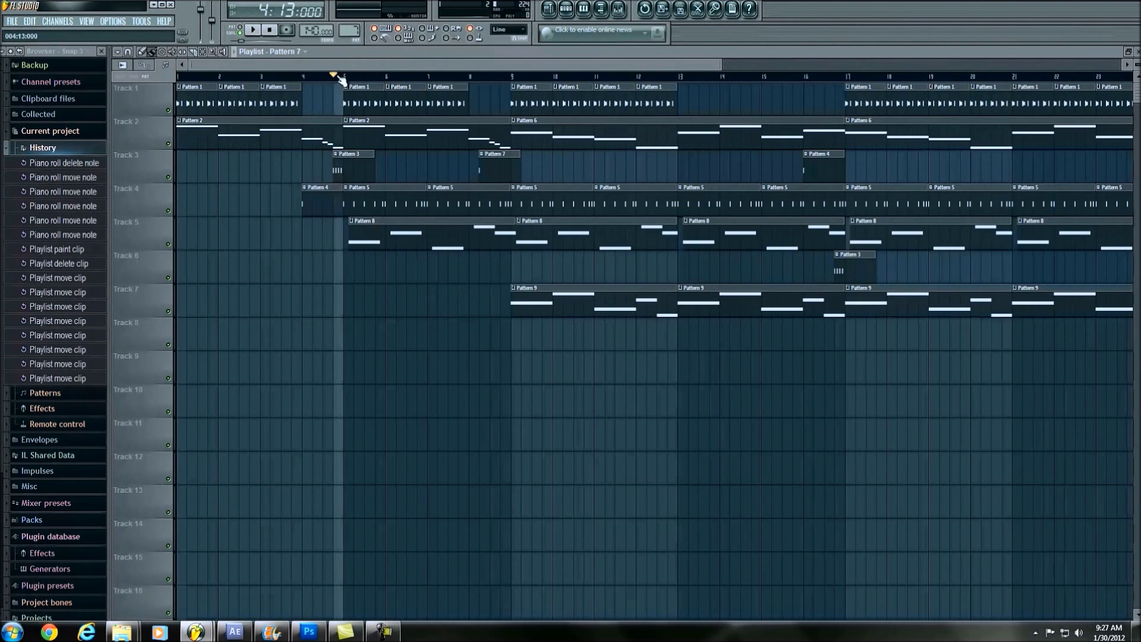
{"action": "left_click", "coordinate": [252, 29]}
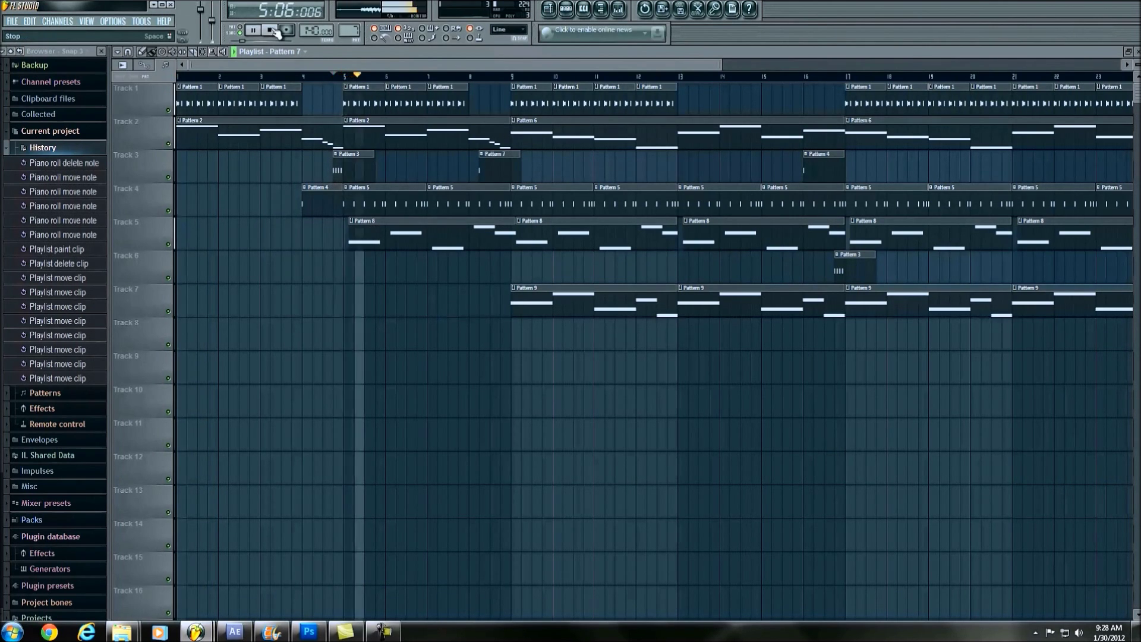
{"action": "left_click", "coordinate": [273, 31]}
Open the DNC_OrionString #2 channel settings and its mixer Insert 3.
{"action": "left_click", "coordinate": [572, 13]}
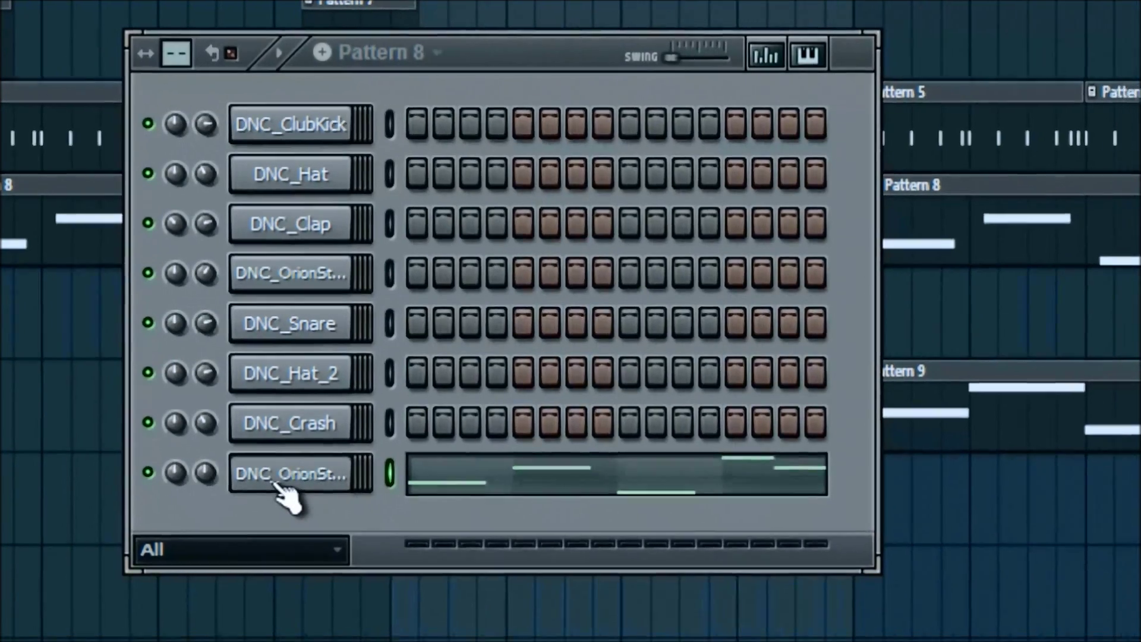
{"action": "left_click", "coordinate": [276, 484]}
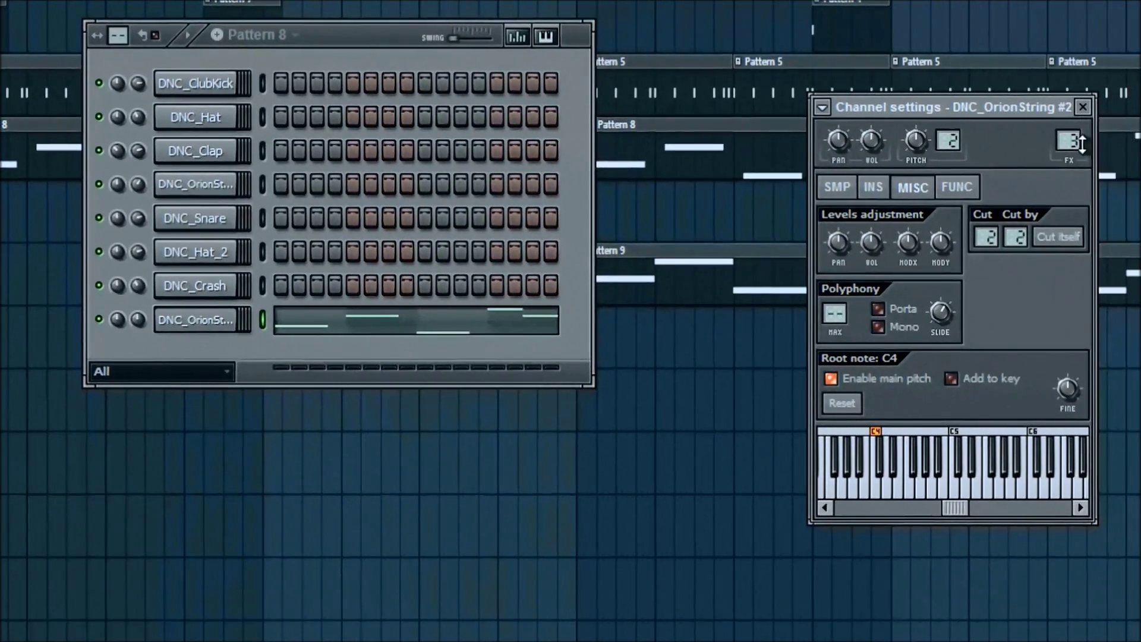
{"action": "left_click", "coordinate": [1068, 147]}
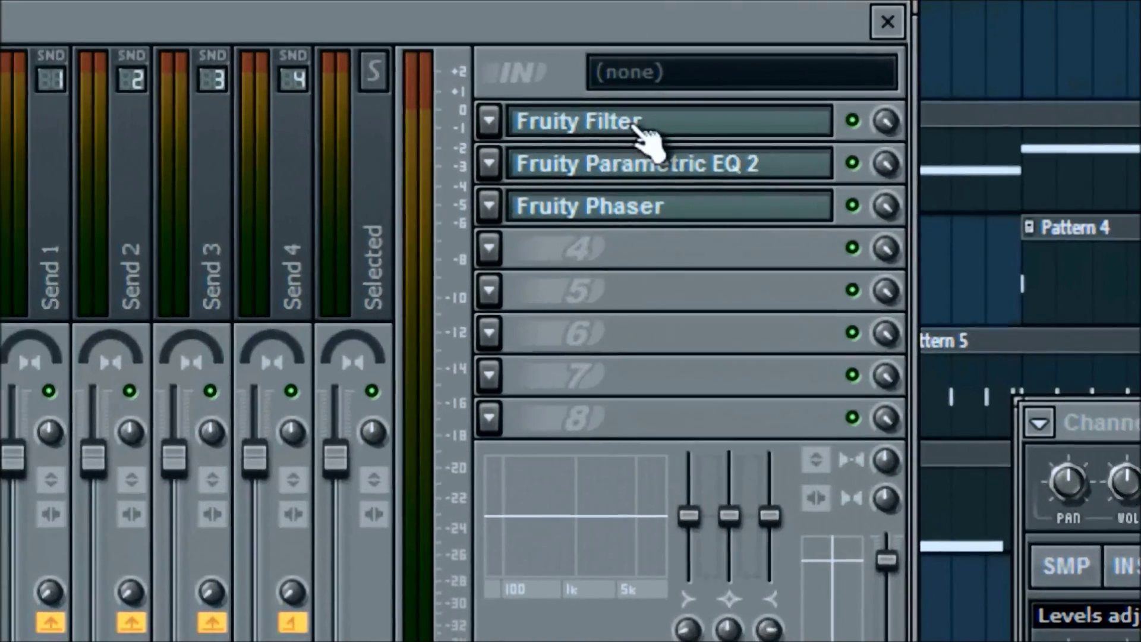
Open Insert 3's Fruity Filter, lower Cutoff freq slightly, and bring up the knob's options.
{"action": "left_click", "coordinate": [621, 127]}
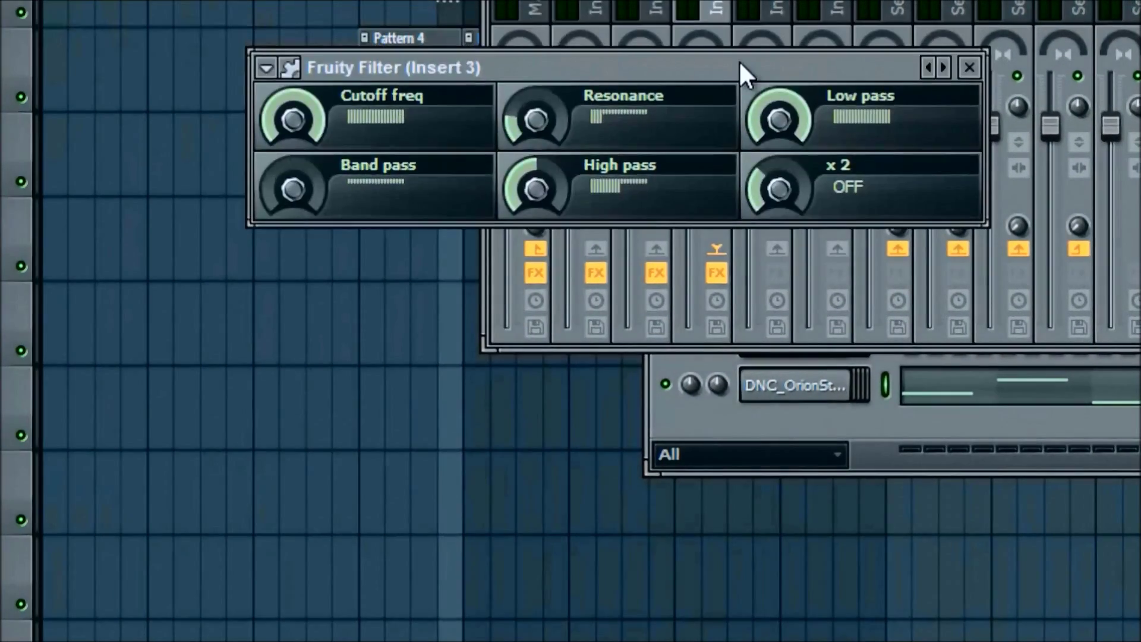
{"action": "left_click_drag", "start_coordinate": [741, 63], "coordinate": [659, 281]}
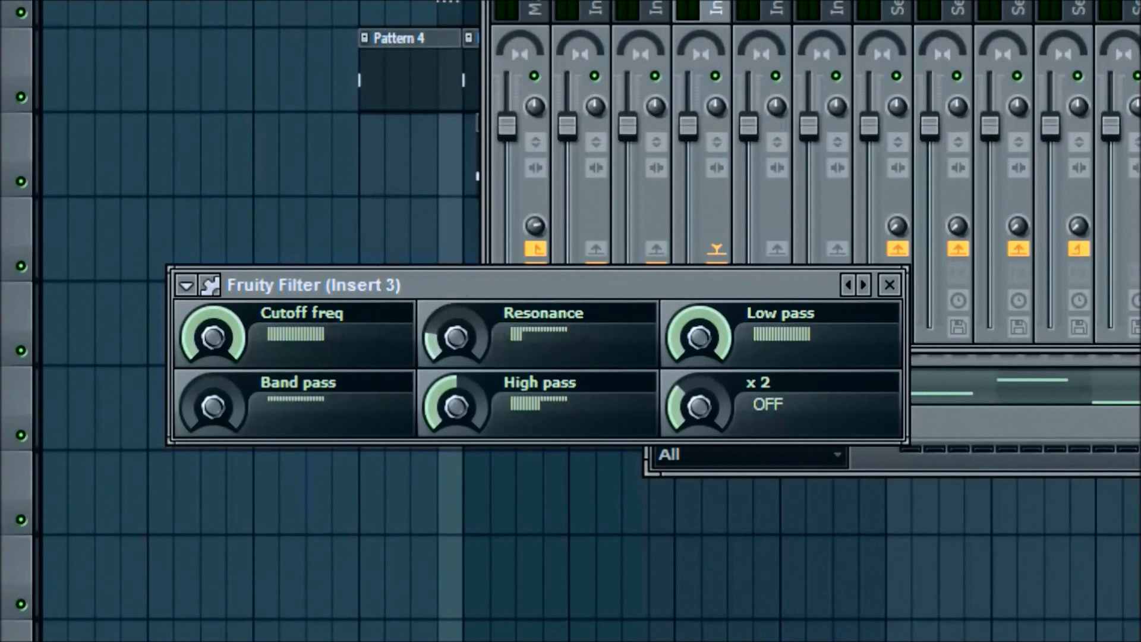
{"action": "left_click_drag", "start_coordinate": [230, 356], "coordinate": [61, 178]}
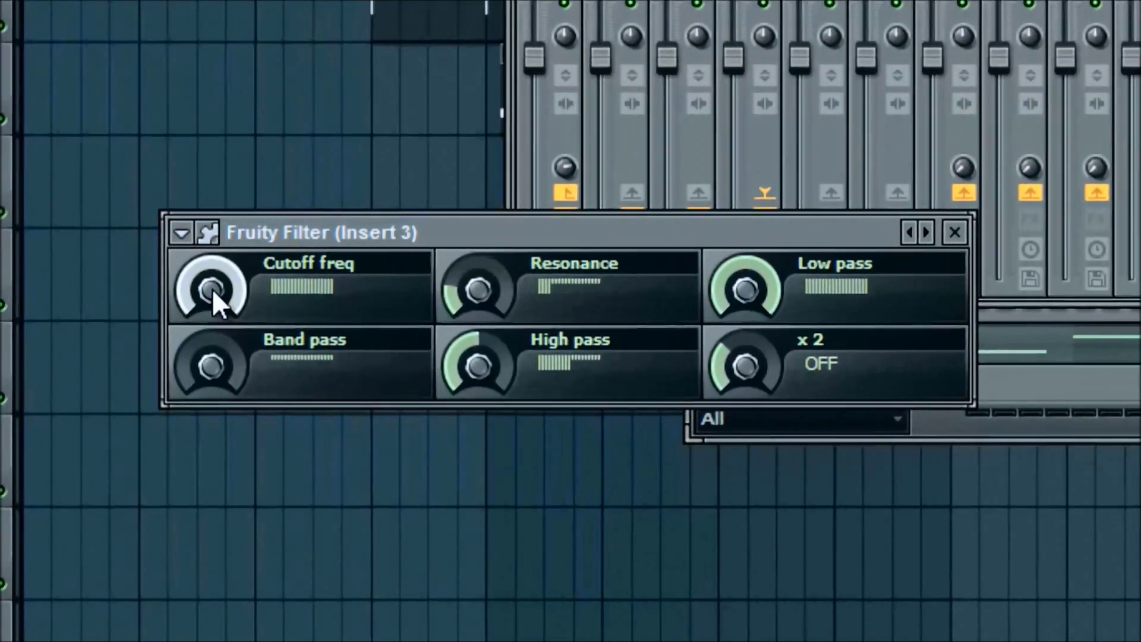
{"action": "right_click", "coordinate": [214, 336]}
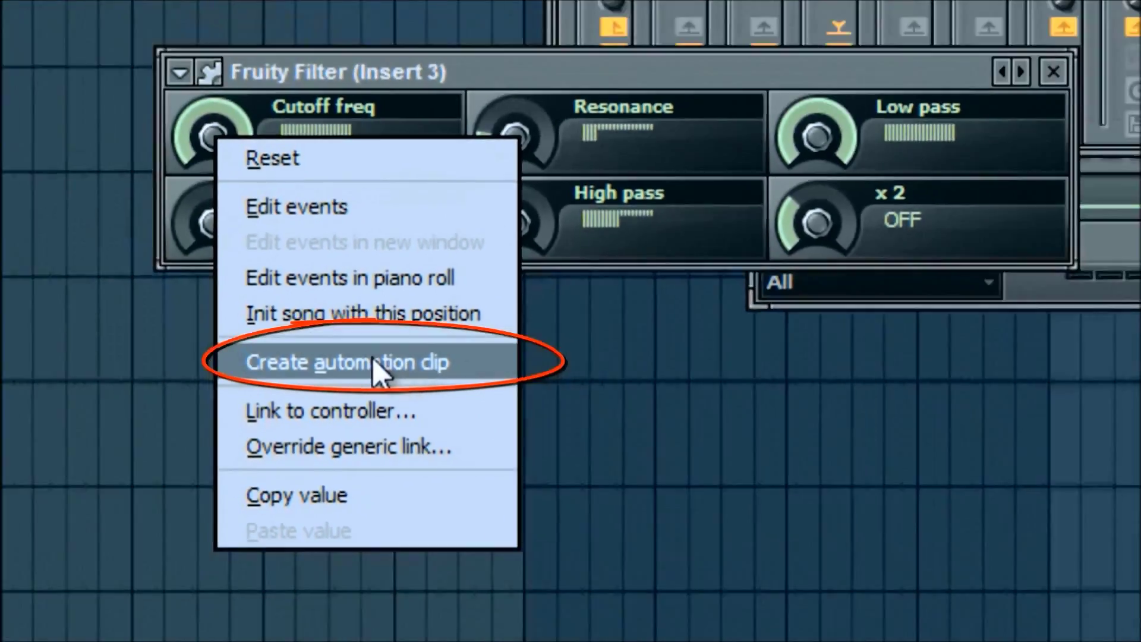
Create a Cutoff freq automation clip, then close the Mixer and Fruity Filter windows.
{"action": "left_click", "coordinate": [402, 356]}
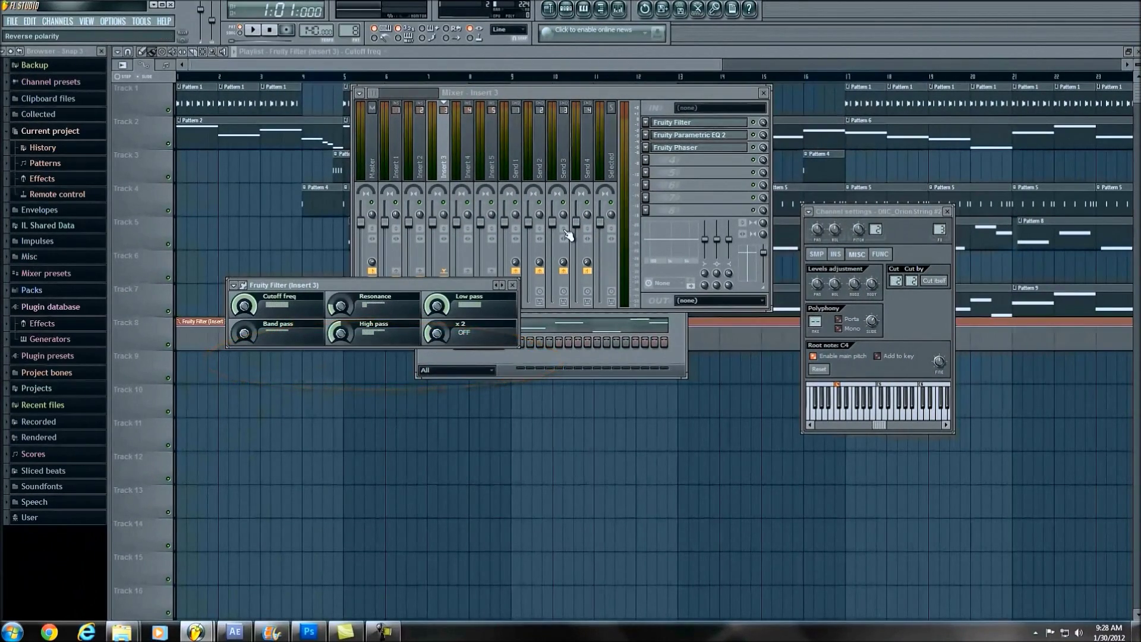
{"action": "left_click", "coordinate": [763, 92]}
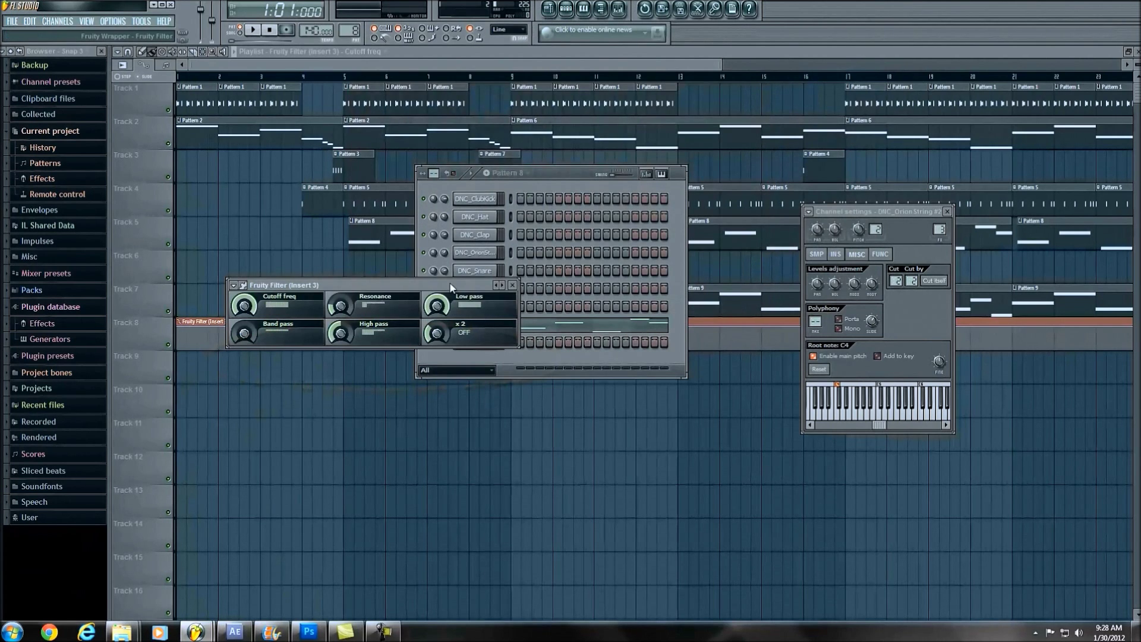
{"action": "left_click_drag", "start_coordinate": [450, 288], "coordinate": [583, 445]}
{"action": "left_click", "coordinate": [644, 443]}
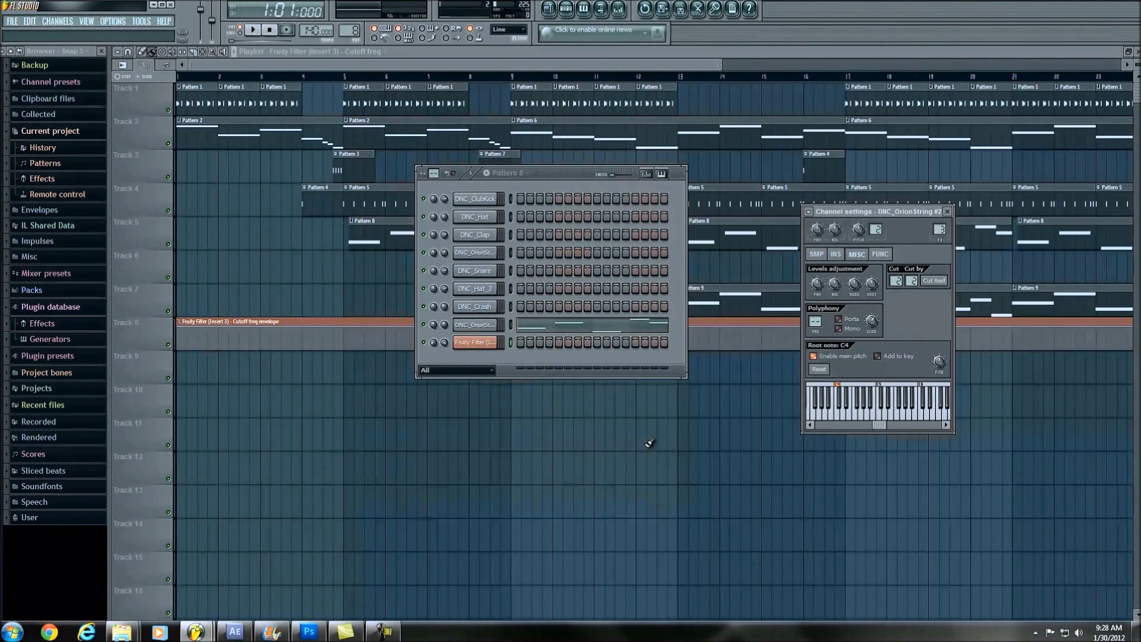
{"action": "left_click_drag", "start_coordinate": [583, 169], "coordinate": [1074, 418]}
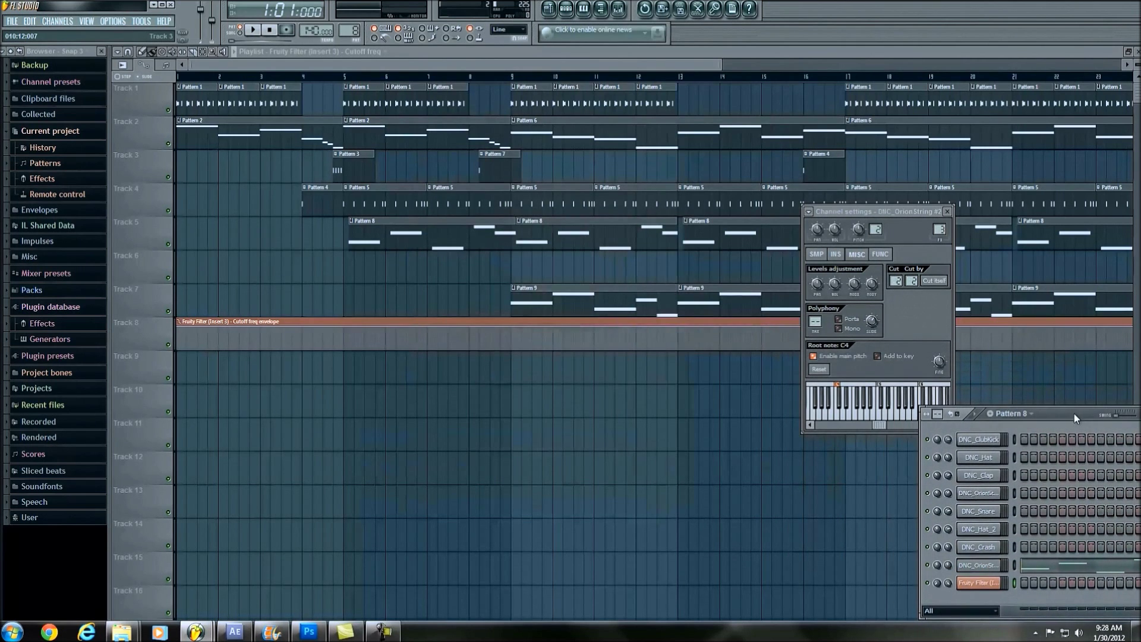
{"action": "left_click", "coordinate": [646, 403]}
Stretch the Cutoff freq automation clip on Track 8, then delete it.
{"action": "scroll", "coordinate": [279, 68], "scroll_direction": "down", "scroll_amount": 2}
{"action": "scroll", "coordinate": [279, 68], "scroll_direction": "up", "scroll_amount": 2}
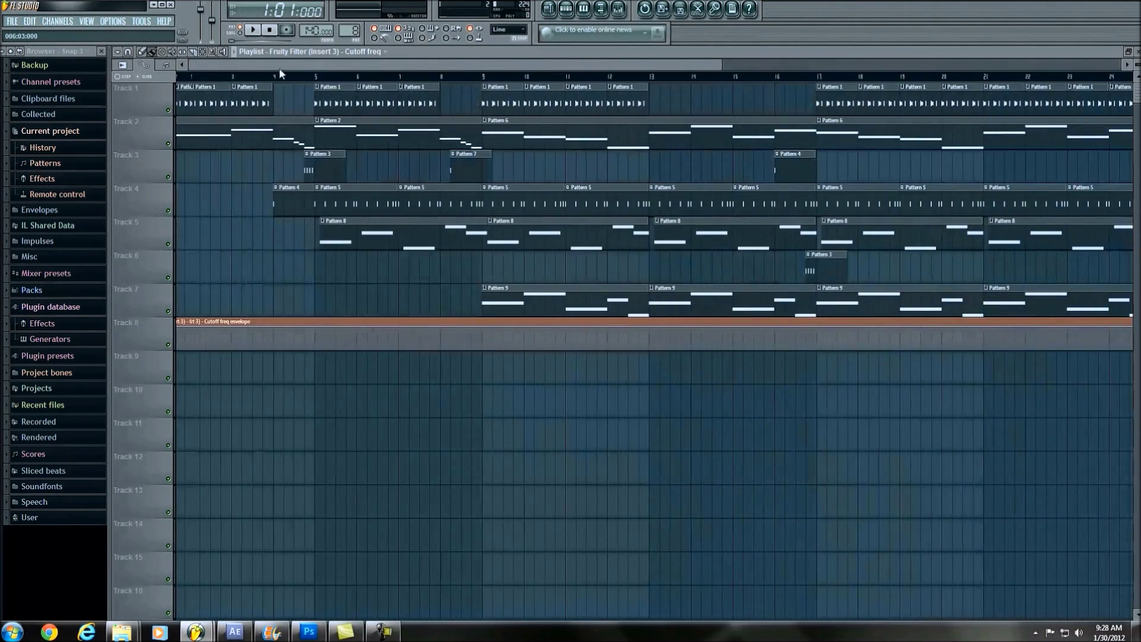
{"action": "scroll", "coordinate": [279, 68], "scroll_direction": "left", "scroll_amount": 1}
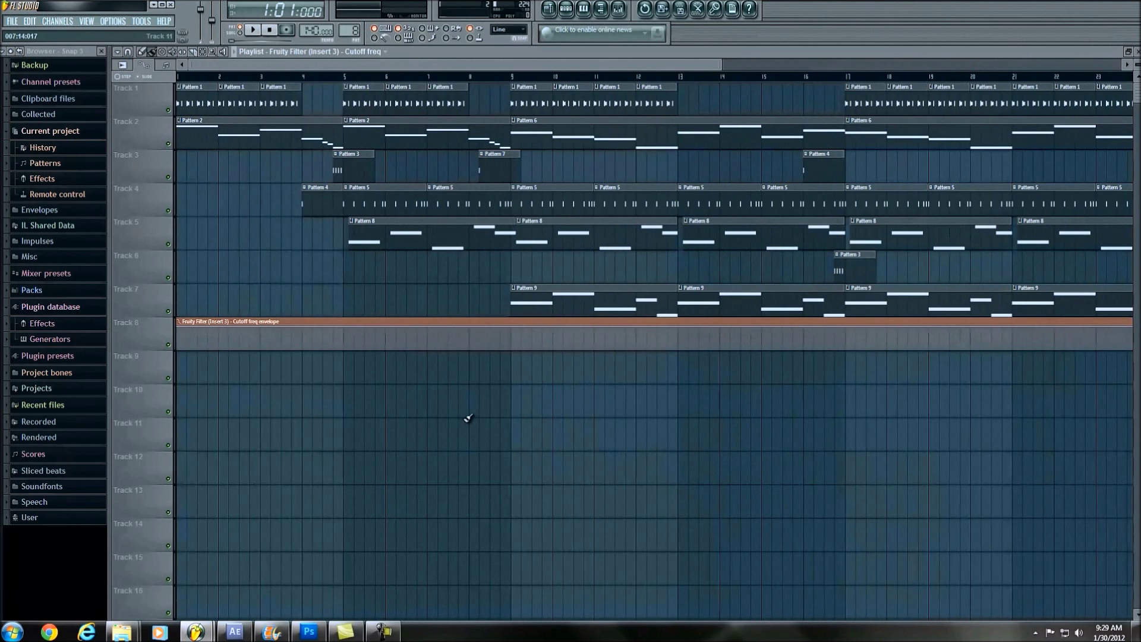
{"action": "left_click_drag", "start_coordinate": [495, 64], "coordinate": [685, 64]}
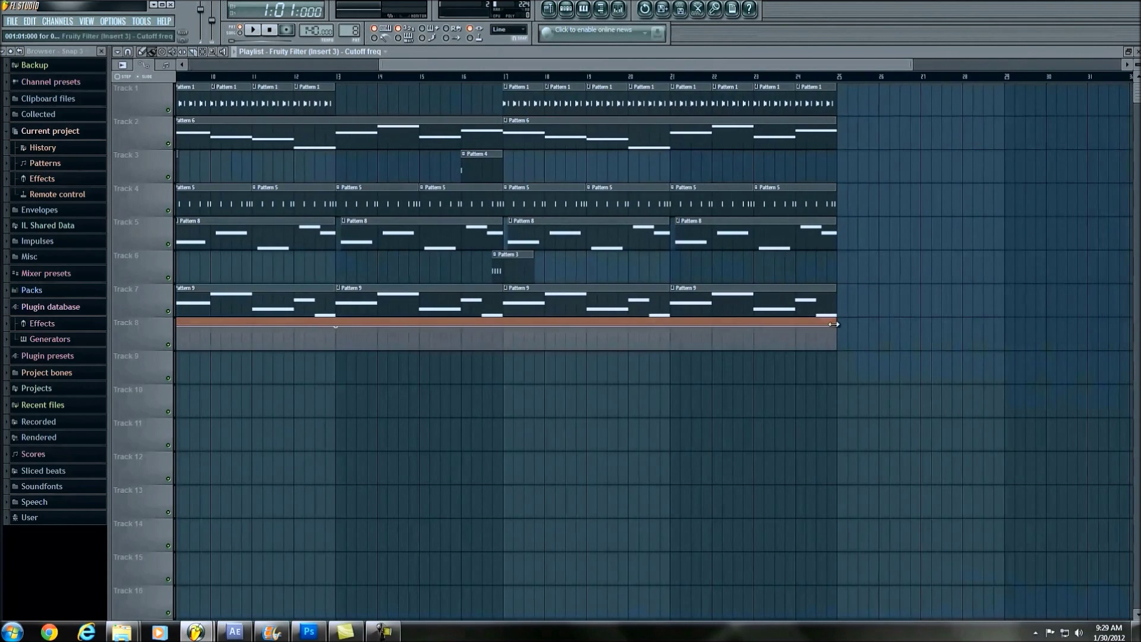
{"action": "left_click_drag", "start_coordinate": [834, 324], "coordinate": [46, 318]}
{"action": "left_click_drag", "start_coordinate": [687, 64], "coordinate": [257, 61]}
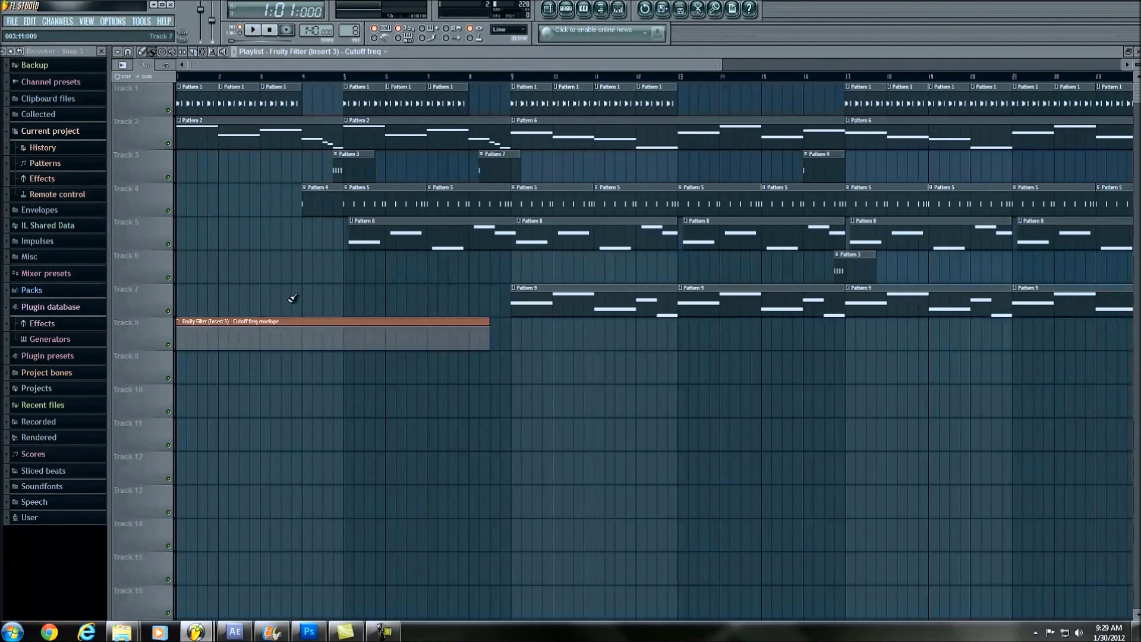
{"action": "left_click_drag", "start_coordinate": [491, 324], "coordinate": [771, 323]}
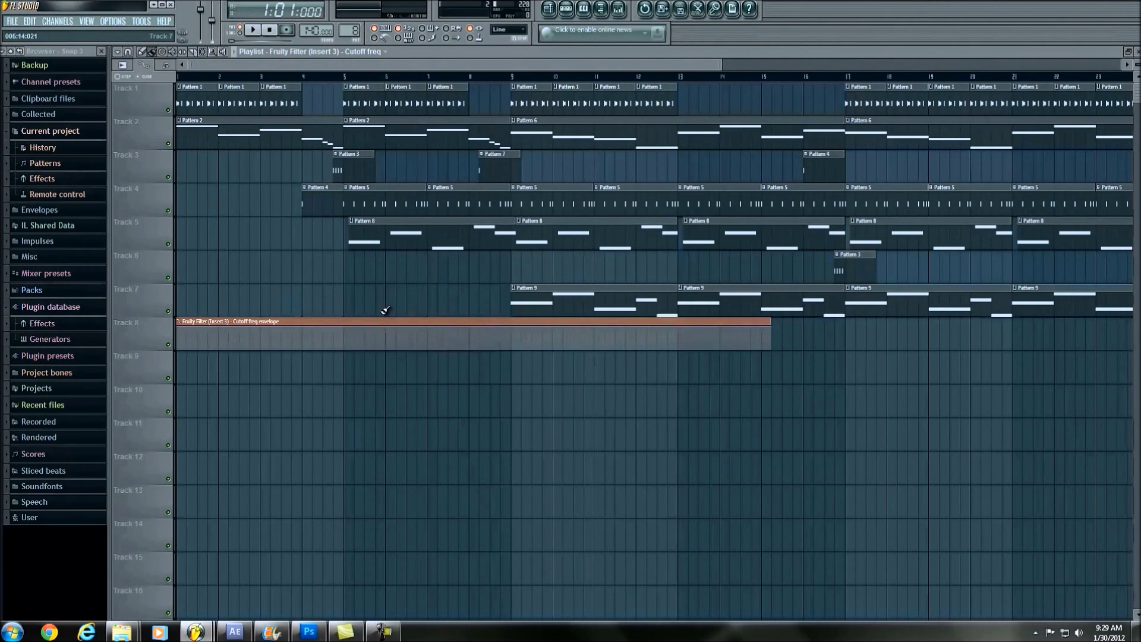
{"action": "right_click", "coordinate": [357, 323]}
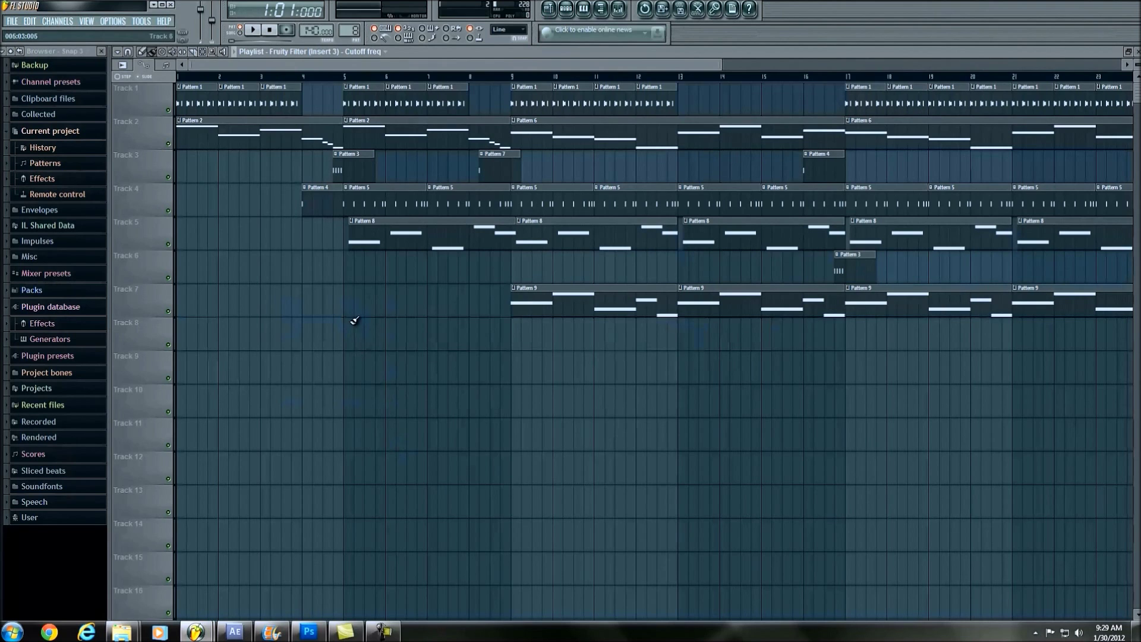
Show the Pattern 8 channel rack and position it over the playlist.
{"action": "left_click", "coordinate": [566, 8]}
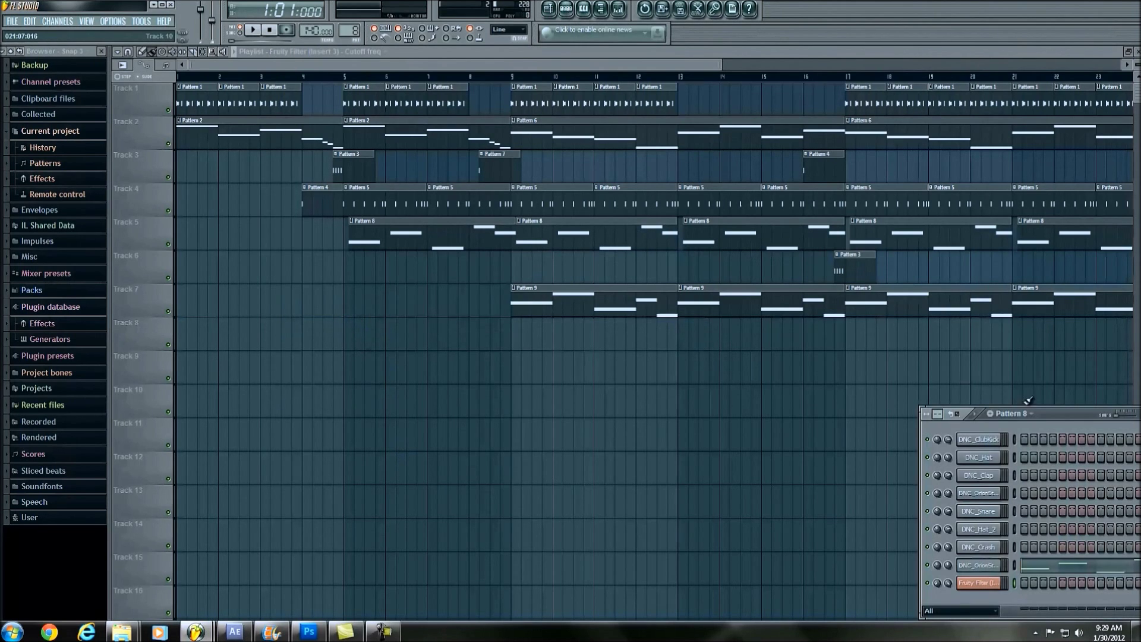
{"action": "left_click_drag", "start_coordinate": [1046, 413], "coordinate": [856, 309]}
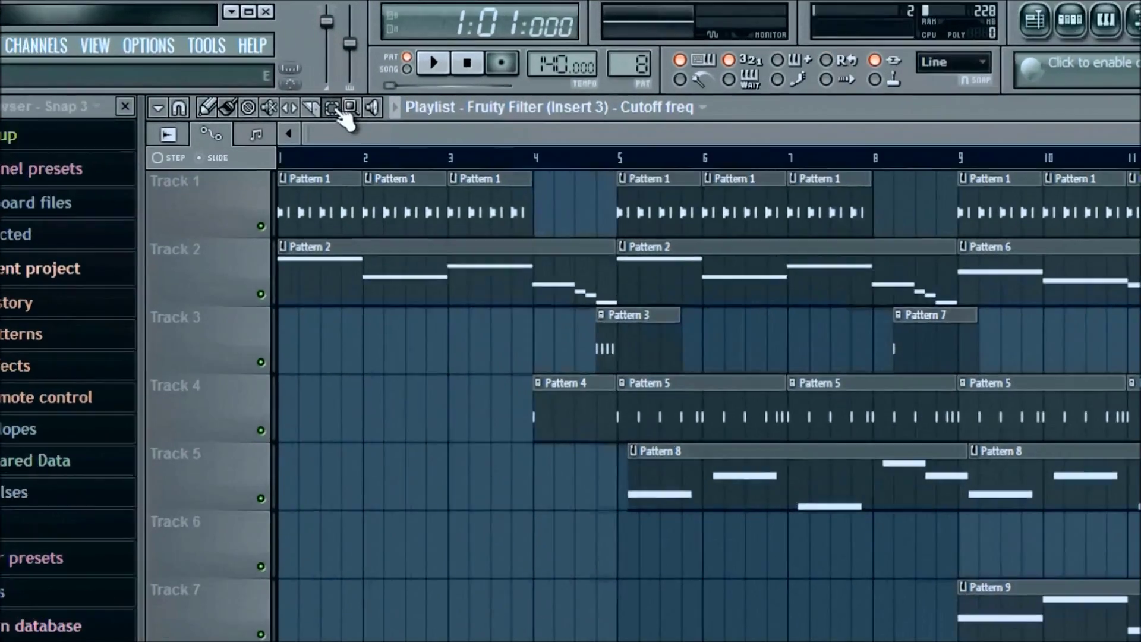
Select bars 5 to 9 on the ruler, set the song position there, and show the channel rack.
{"action": "left_click", "coordinate": [320, 95]}
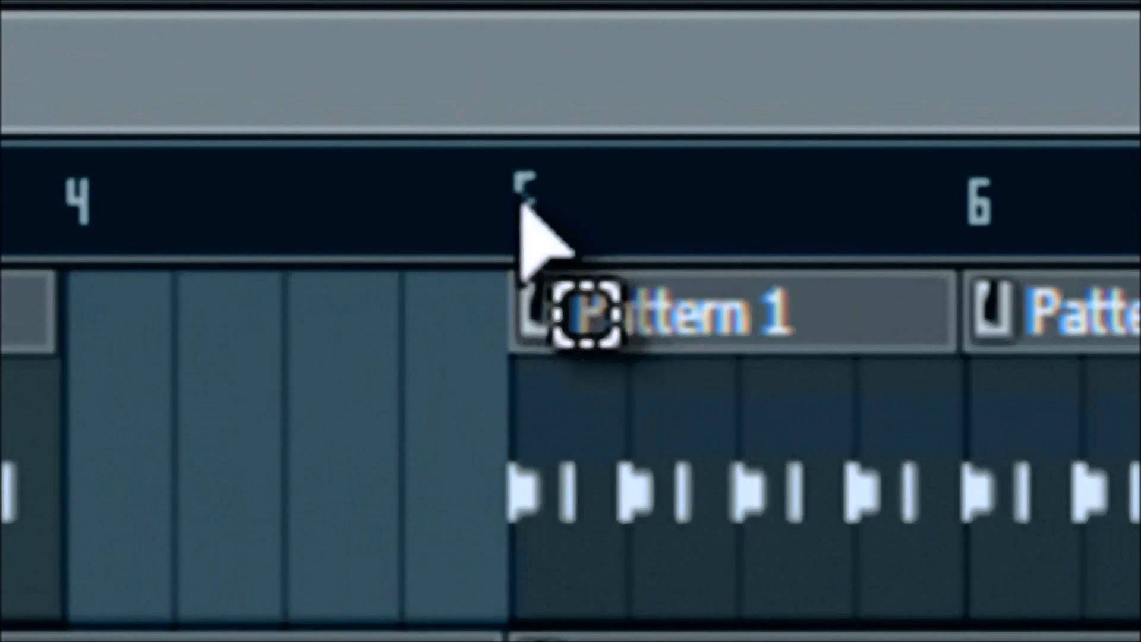
{"action": "left_click_drag", "start_coordinate": [519, 204], "coordinate": [494, 76]}
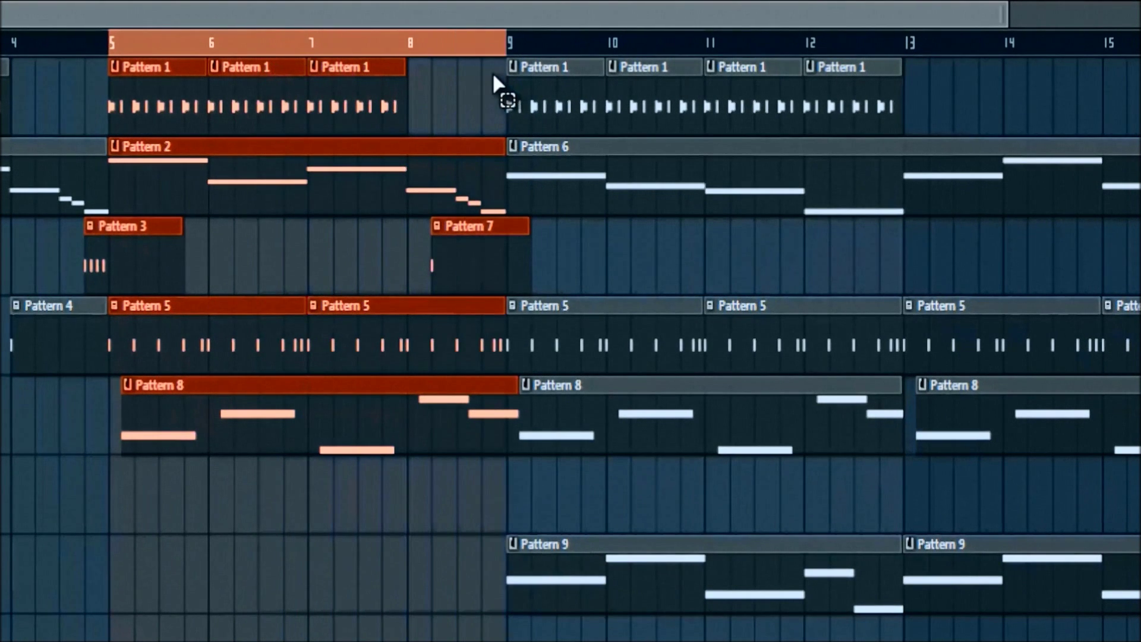
{"action": "key", "text": "space"}
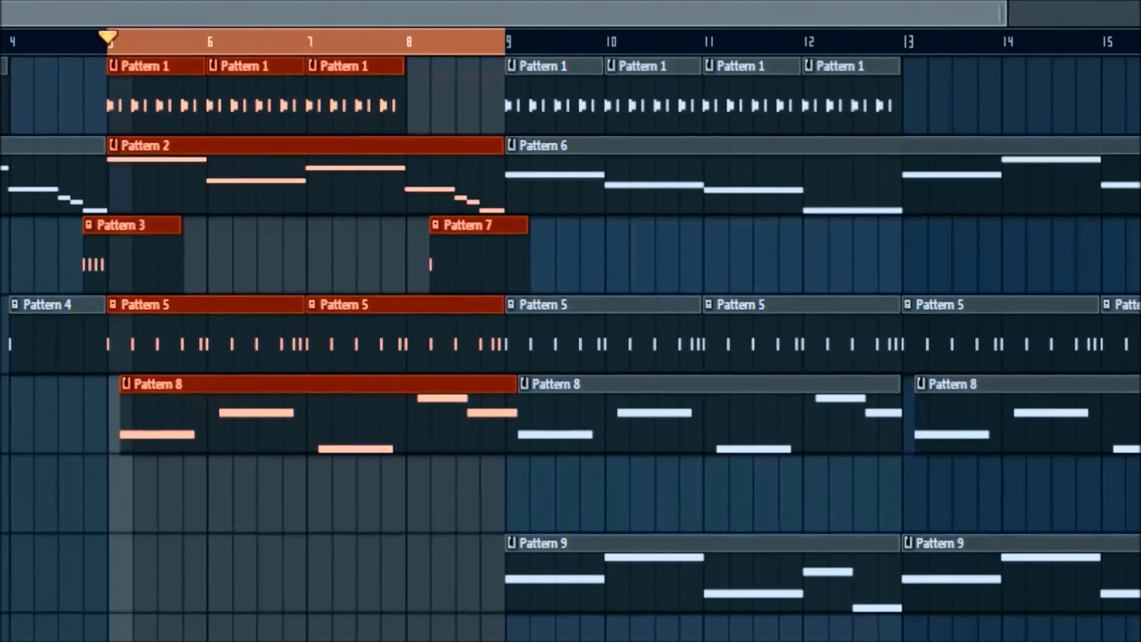
{"action": "key", "text": "F6"}
From the Orion string channel's Insert 3 Fruity Filter, create a Cutoff freq automation clip over bars 5–9.
{"action": "left_click", "coordinate": [557, 467]}
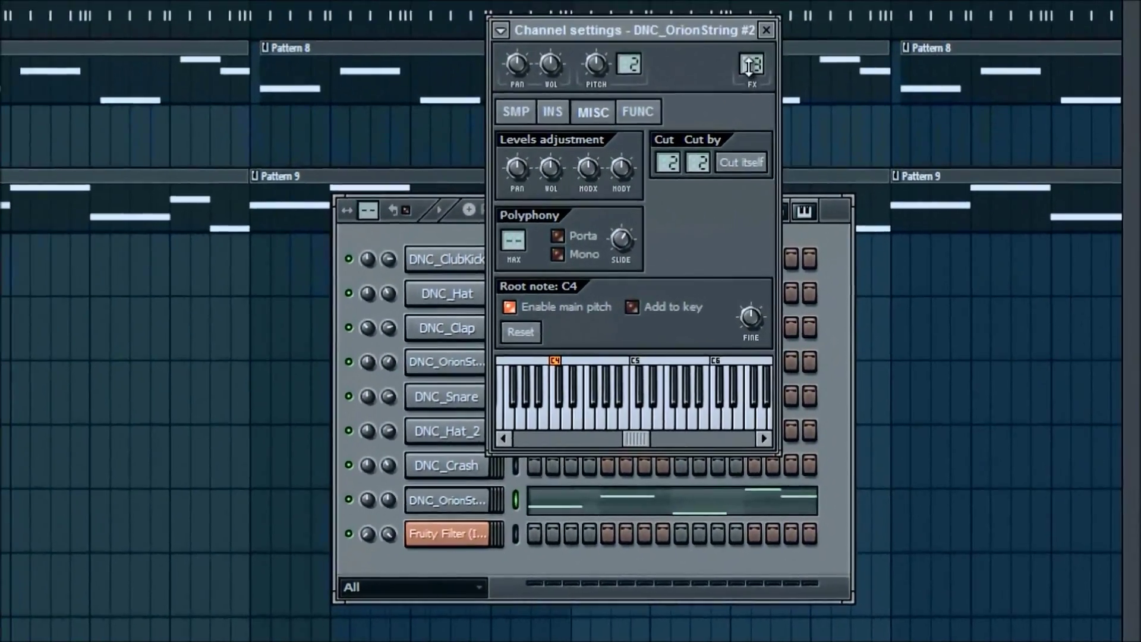
{"action": "left_click", "coordinate": [750, 65]}
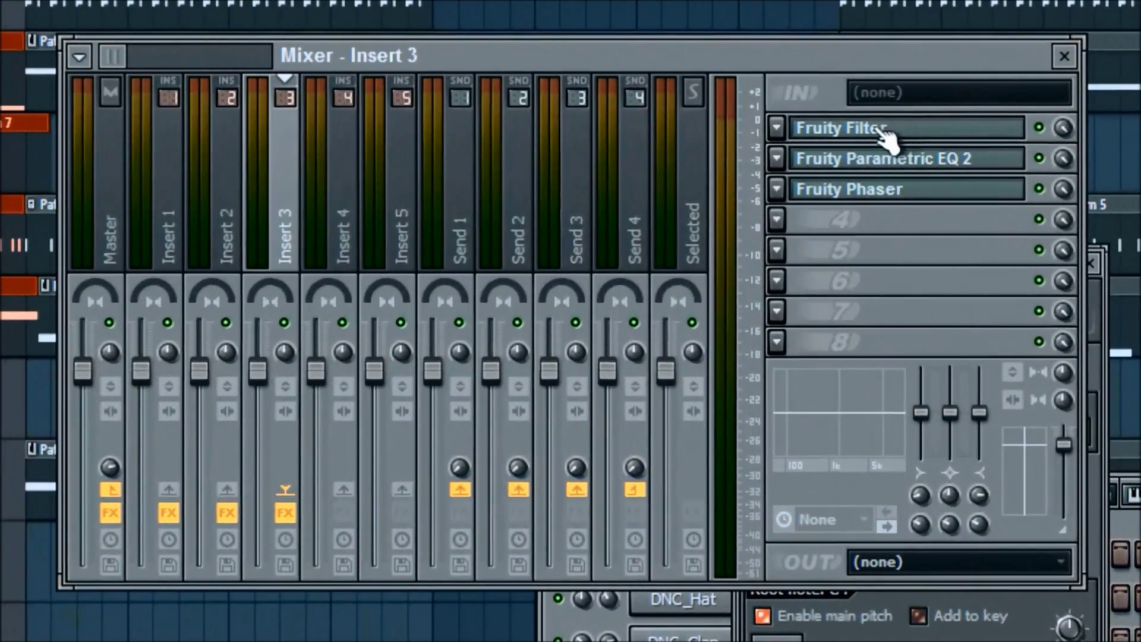
{"action": "left_click", "coordinate": [891, 137]}
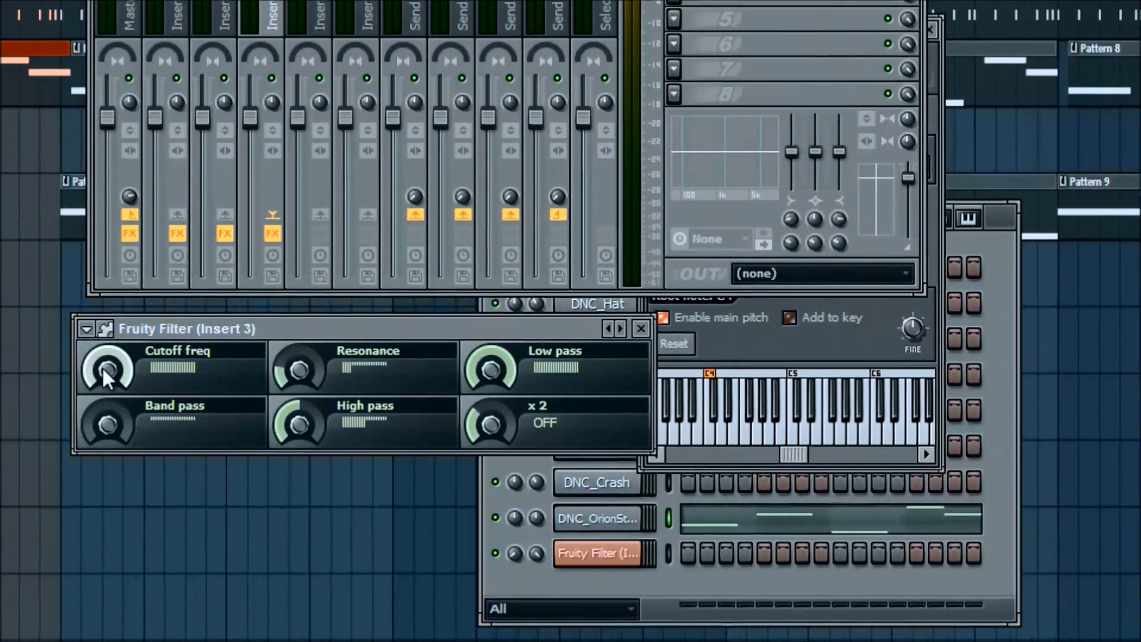
{"action": "right_click", "coordinate": [102, 373]}
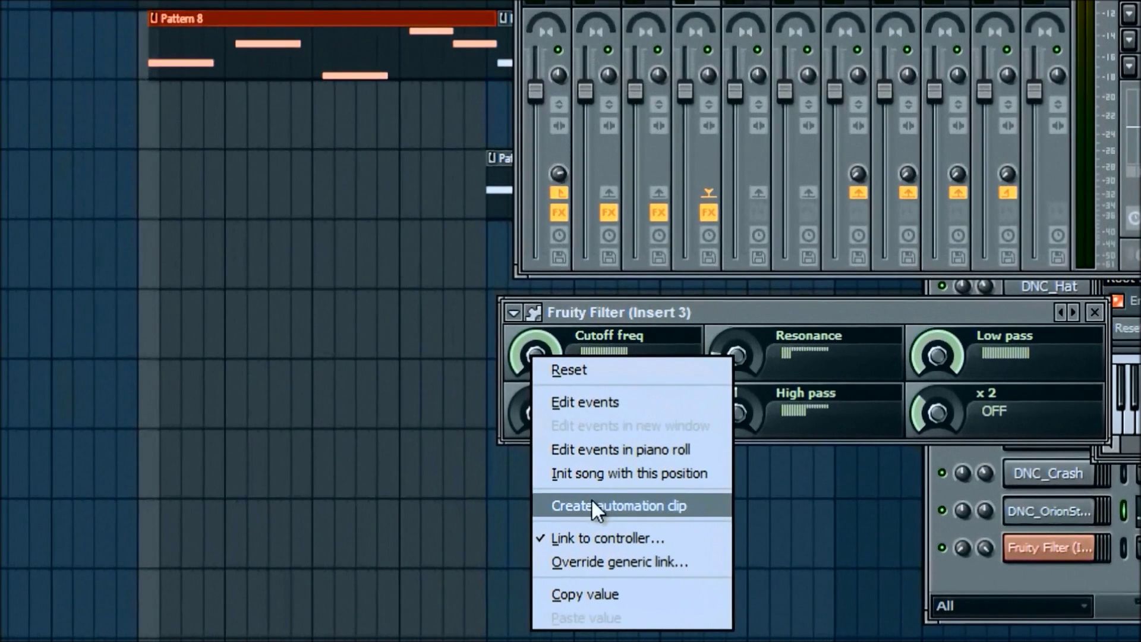
{"action": "left_click", "coordinate": [306, 436]}
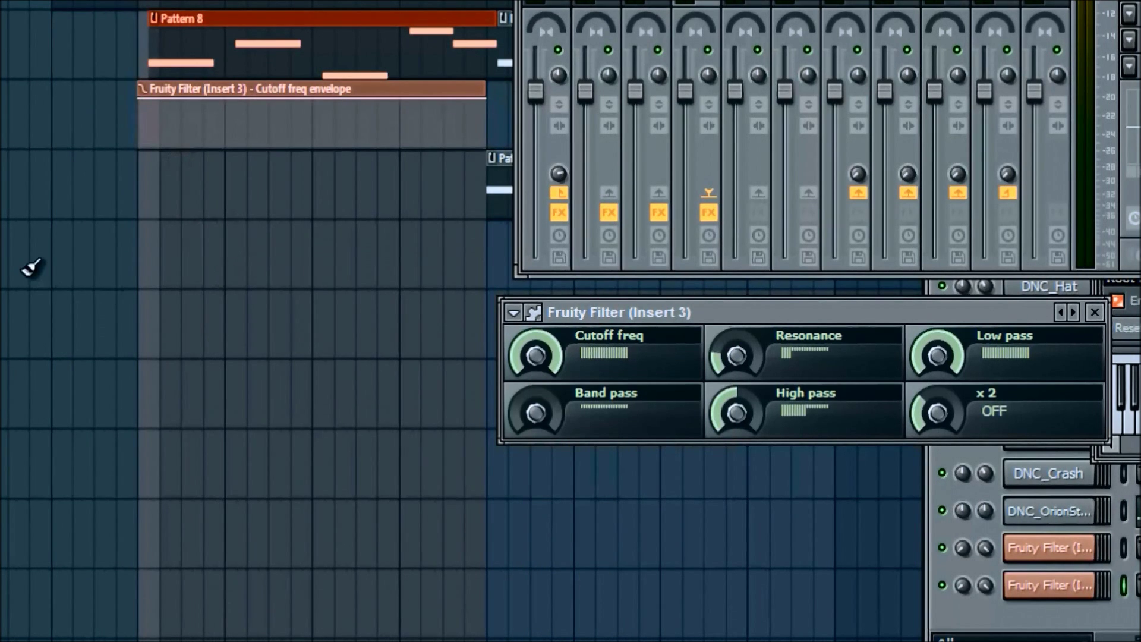
Close the Mixer and Fruity Filter windows, then lower the clip's starting cutoff at bar 5.
{"action": "key", "text": "F9"}
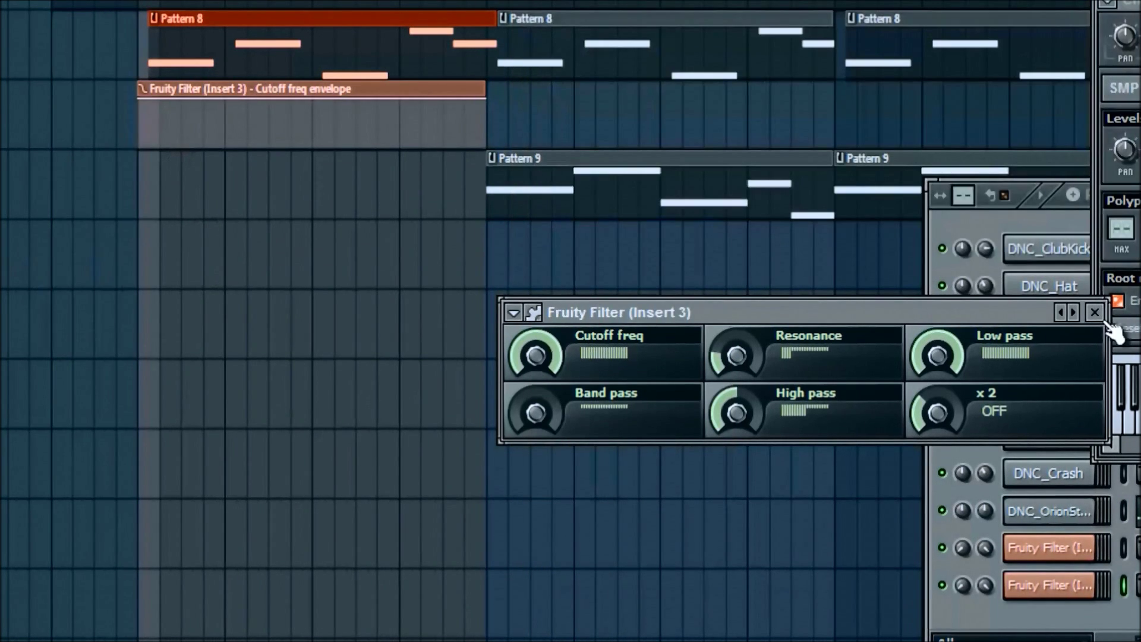
{"action": "left_click", "coordinate": [1094, 312]}
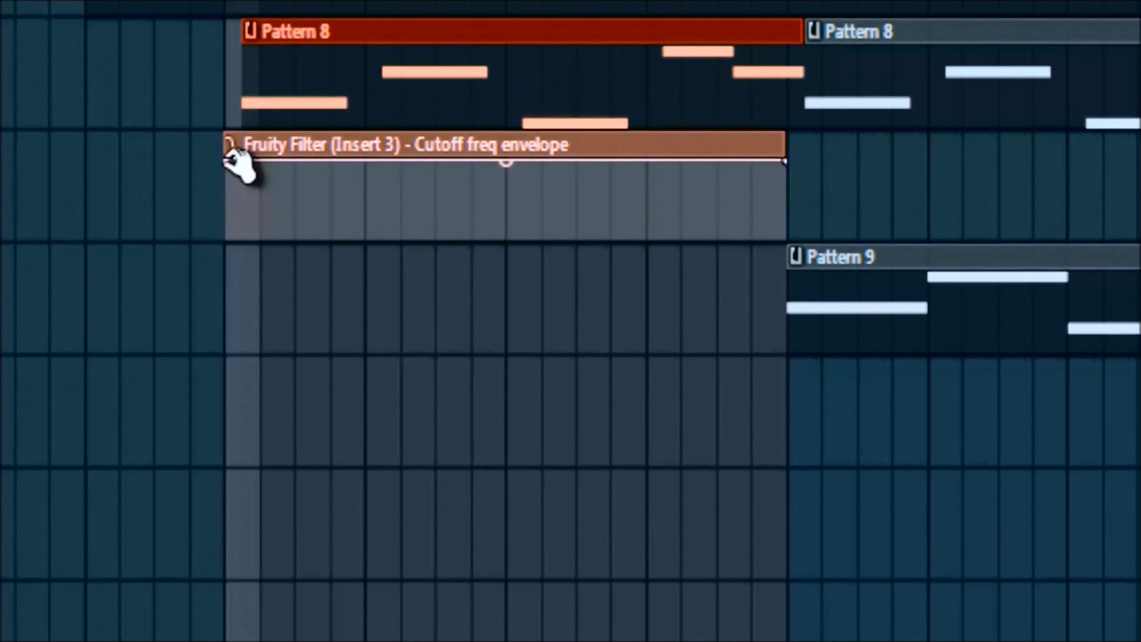
{"action": "left_click_drag", "start_coordinate": [231, 159], "coordinate": [231, 240]}
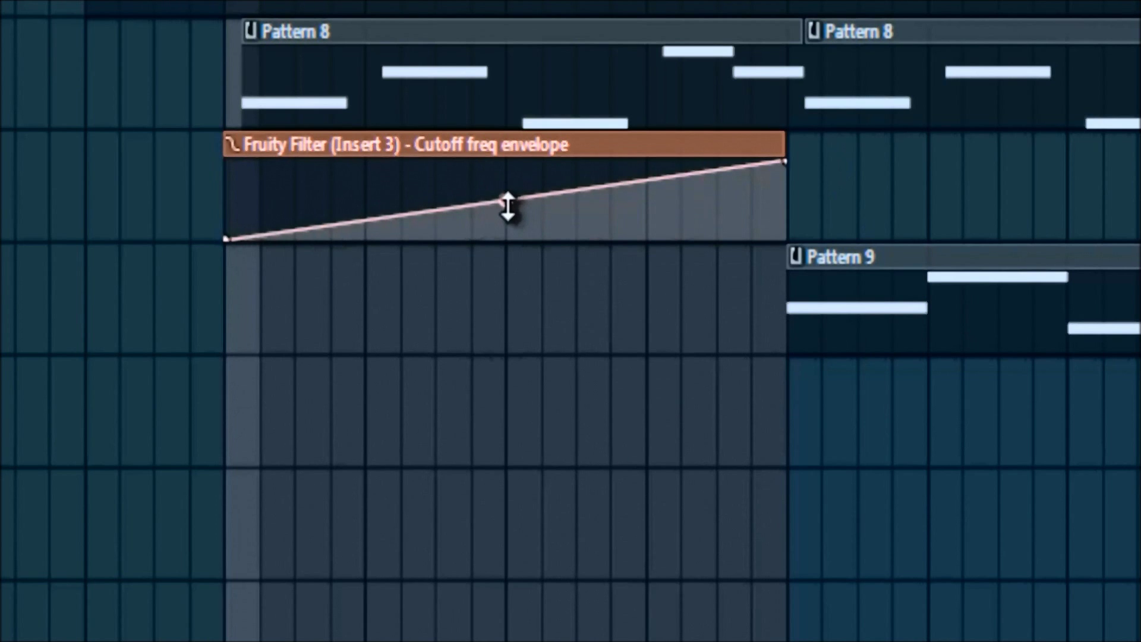
Adjust the tension of the rising cutoff ramp between bars 5 and 9.
{"action": "left_click_drag", "start_coordinate": [507, 205], "coordinate": [479, 205]}
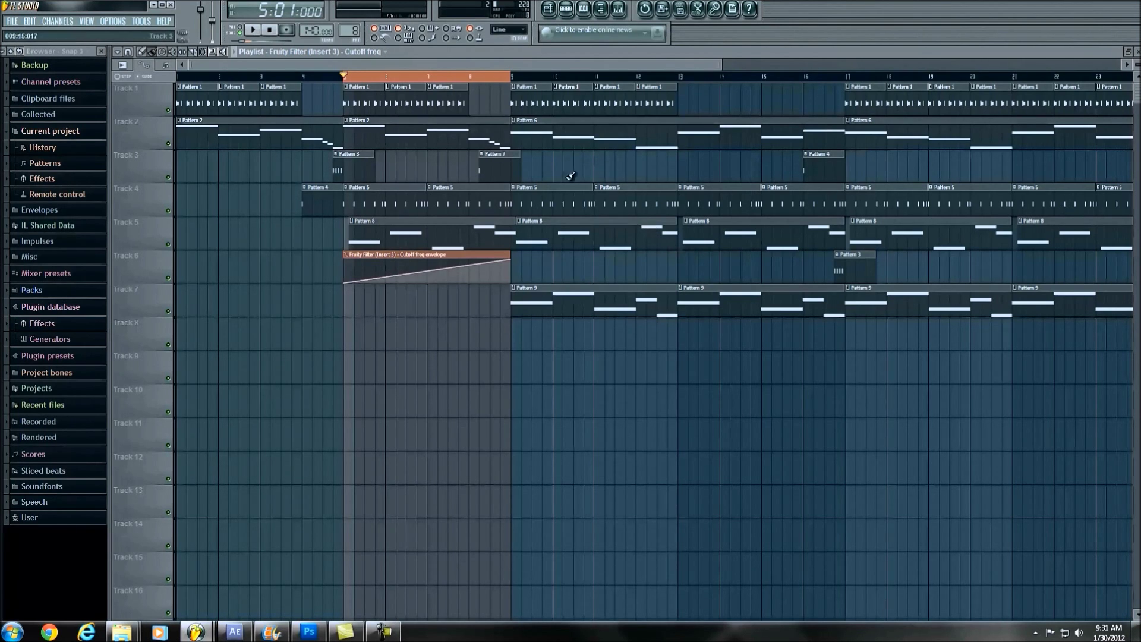
Clear the bar 5–9 selection and play the song from bar 5 through the cutoff sweep, then stop.
{"action": "left_click", "coordinate": [204, 53]}
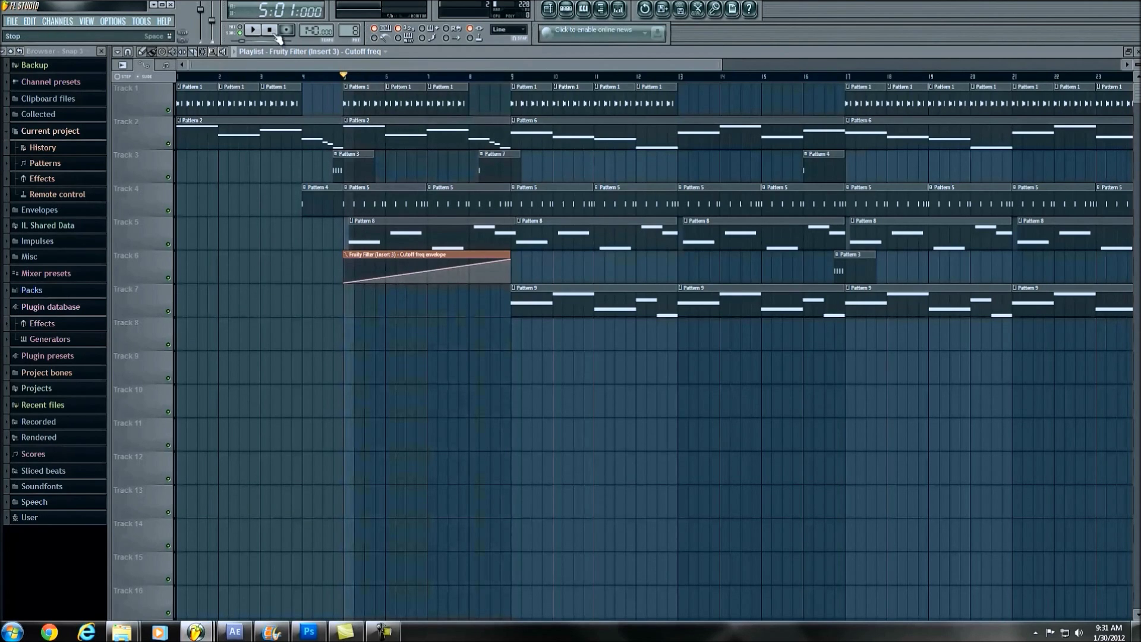
{"action": "left_click", "coordinate": [251, 30]}
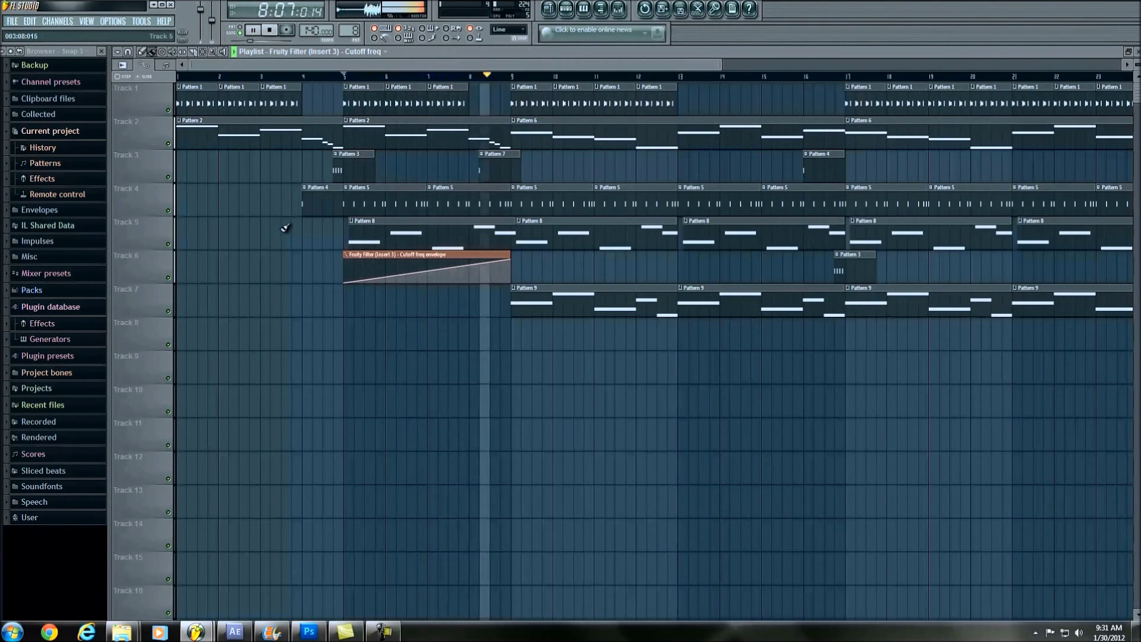
{"action": "left_click", "coordinate": [275, 29]}
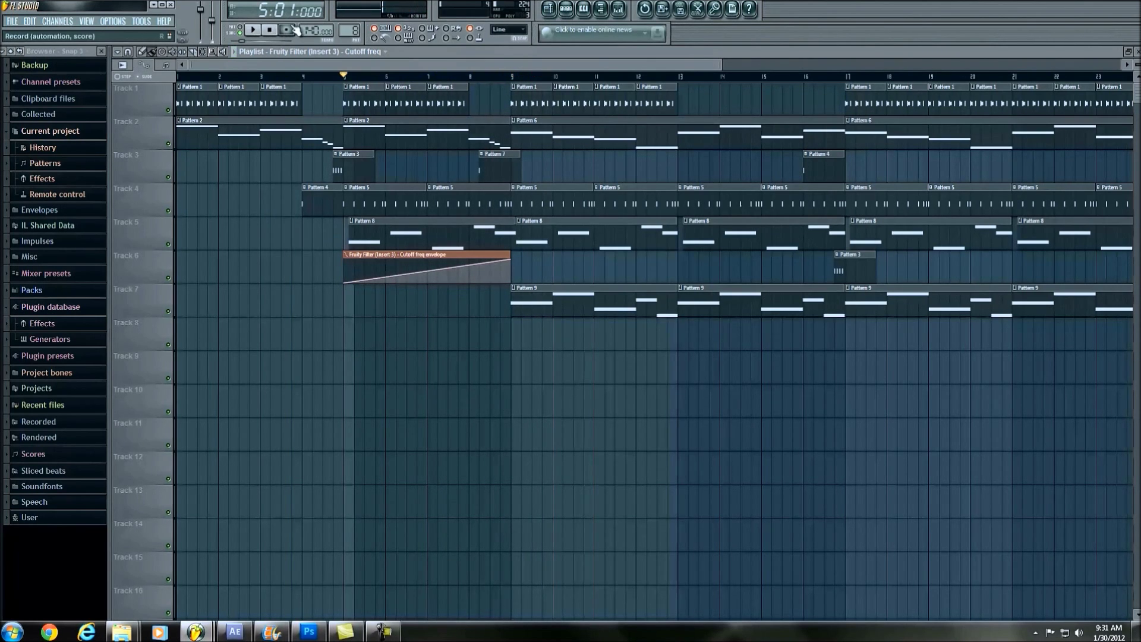